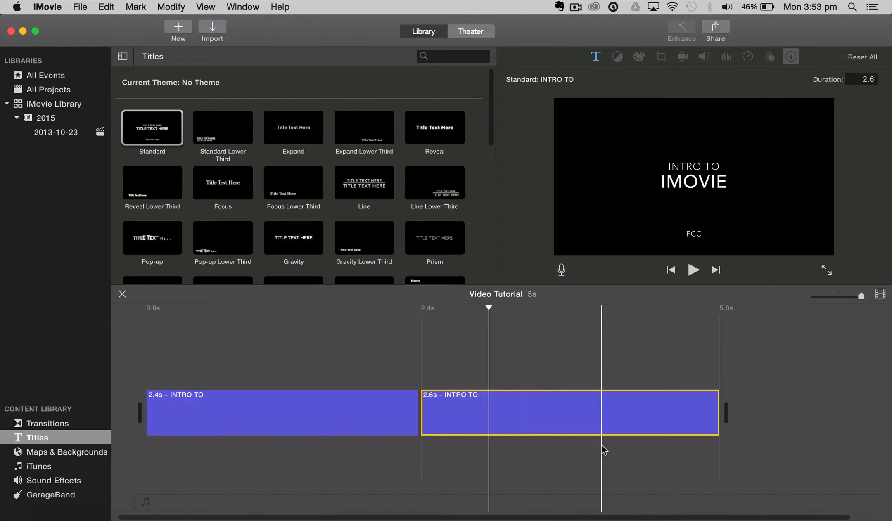
Delete the second INTRO TO title clip and extend the remaining INTRO TO title to 3.0 seconds
{"action": "key", "text": "Delete"}
{"action": "left_click", "coordinate": [309, 403]}
{"action": "right_click", "coordinate": [309, 403]}
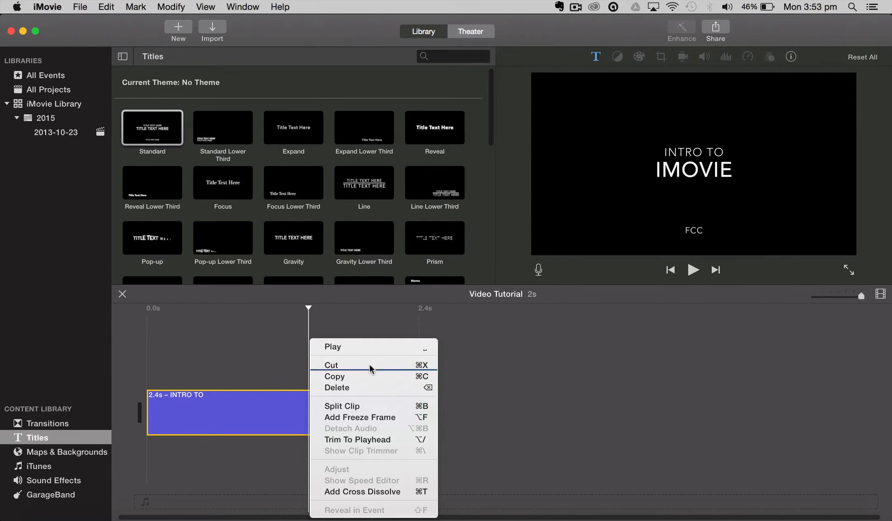
{"action": "left_click", "coordinate": [424, 387]}
{"action": "left_click_drag", "start_coordinate": [309, 308], "coordinate": [145, 313]}
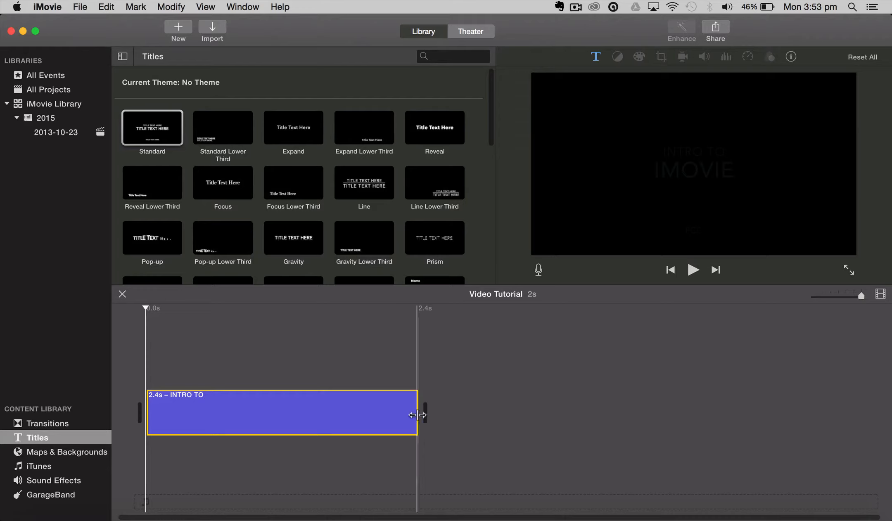
{"action": "left_click_drag", "start_coordinate": [418, 414], "coordinate": [490, 412]}
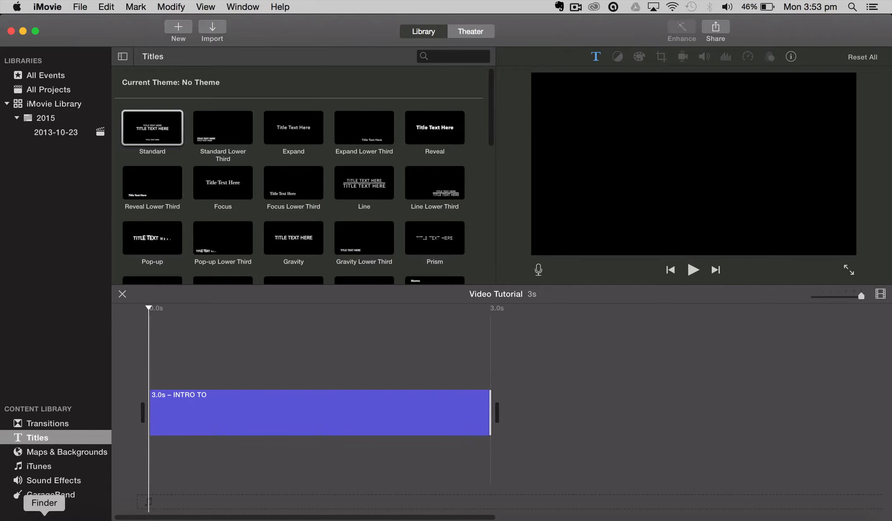
Switch to Finder and add the The_Great_…hanling.jpg photo from the HSIE Imovie folder to the project timeline
{"action": "left_click", "coordinate": [45, 519]}
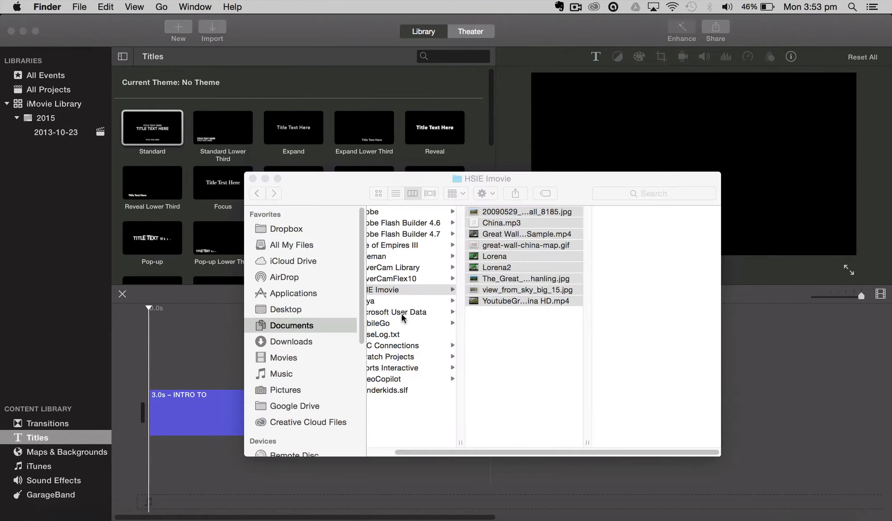
{"action": "left_click", "coordinate": [538, 343]}
{"action": "left_click", "coordinate": [553, 338]}
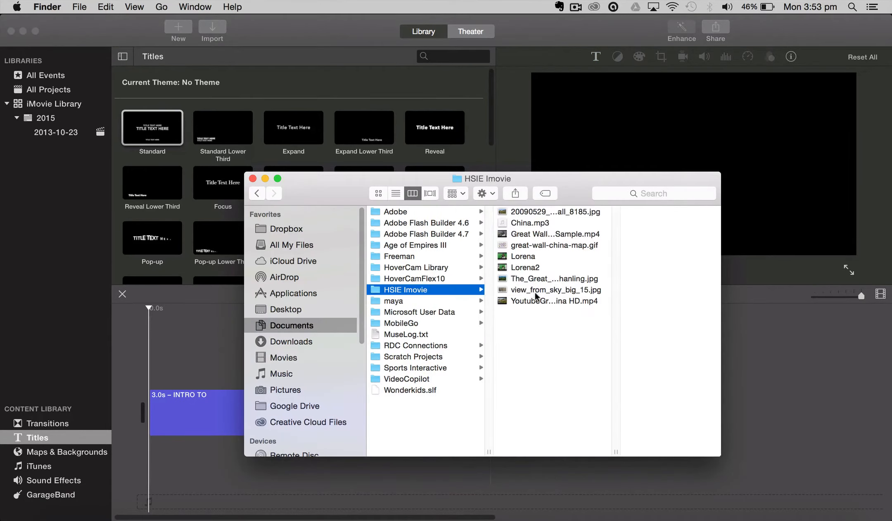
{"action": "left_click", "coordinate": [506, 277]}
{"action": "mouse_move", "coordinate": [473, 280]}
{"action": "left_mouse_down"}
{"action": "mouse_move", "coordinate": [475, 291]}
{"action": "mouse_move", "coordinate": [270, 468]}
{"action": "mouse_move", "coordinate": [174, 477]}
{"action": "mouse_move", "coordinate": [150, 456]}
{"action": "left_mouse_up"}
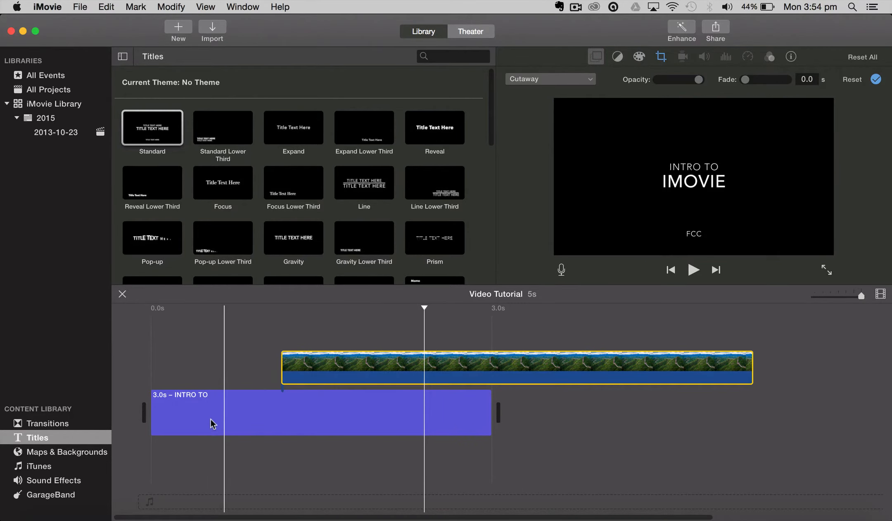
Place the Great Wall photo in the main track and attach the INTRO TO title above its beginning
{"action": "left_click", "coordinate": [166, 346]}
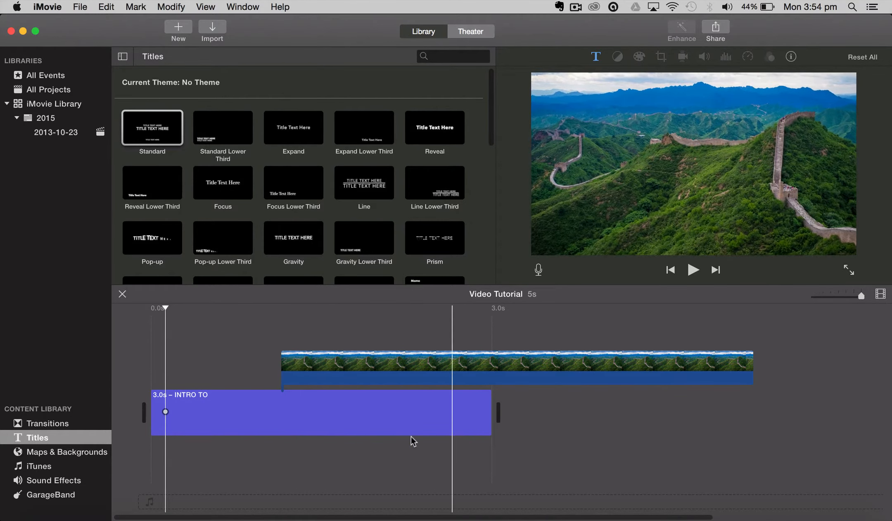
{"action": "left_click", "coordinate": [341, 376]}
{"action": "left_click_drag", "start_coordinate": [330, 370], "coordinate": [567, 417]}
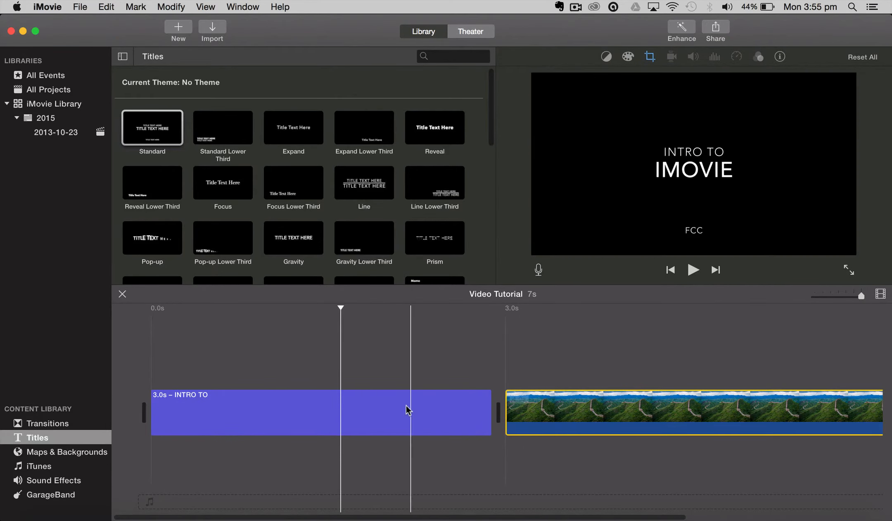
{"action": "left_click_drag", "start_coordinate": [406, 410], "coordinate": [386, 377]}
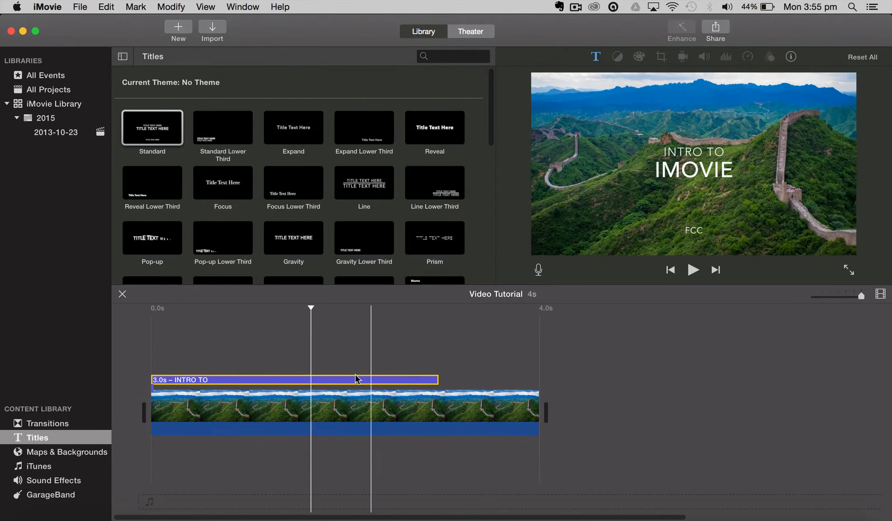
Play the project from the start to preview the title over the Great Wall photo
{"action": "left_click", "coordinate": [174, 339]}
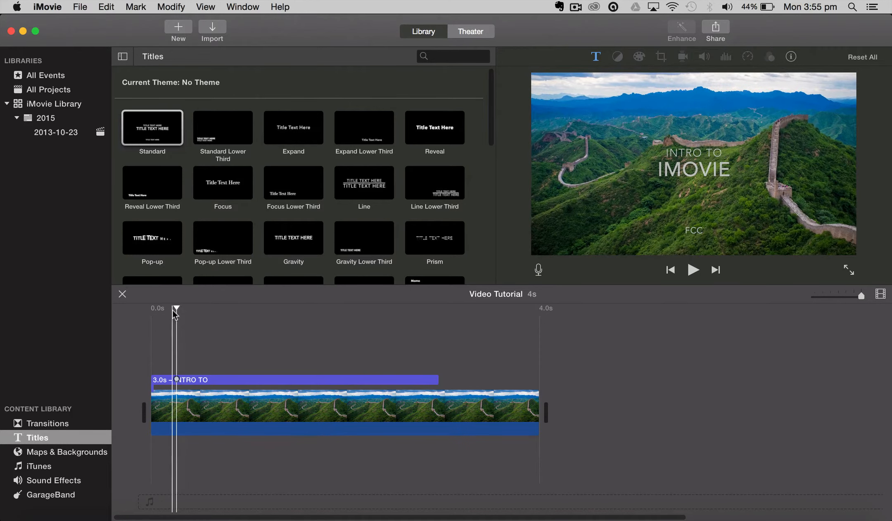
{"action": "left_click_drag", "start_coordinate": [168, 308], "coordinate": [148, 308]}
{"action": "key", "text": "space"}
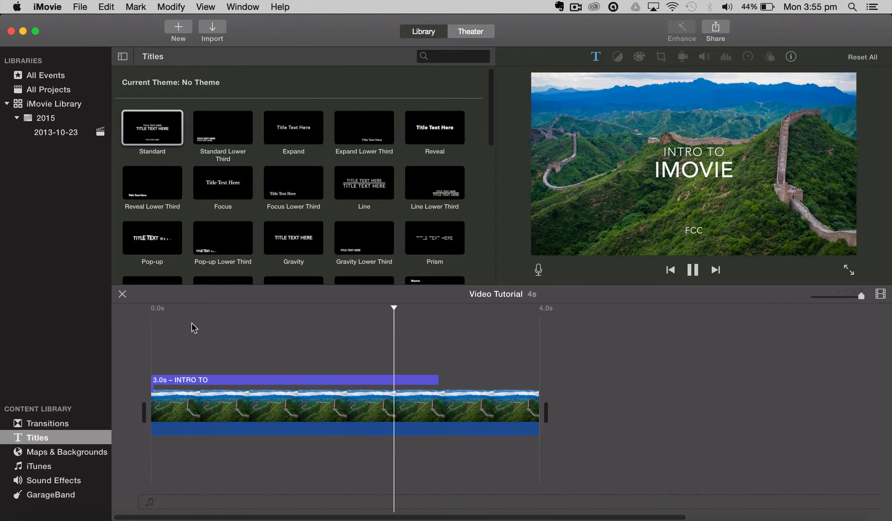
{"action": "key", "text": "space"}
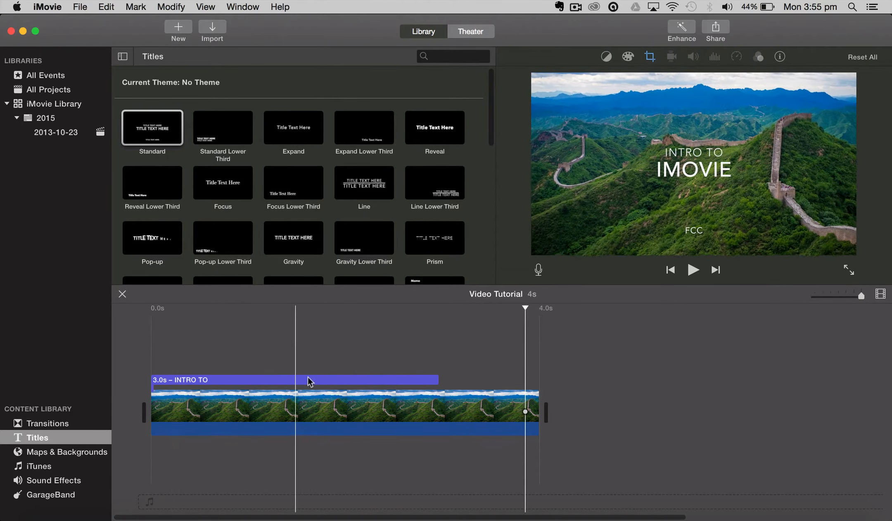
Set the Great Wall photo clip's duration to 3 seconds
{"action": "left_click", "coordinate": [436, 410]}
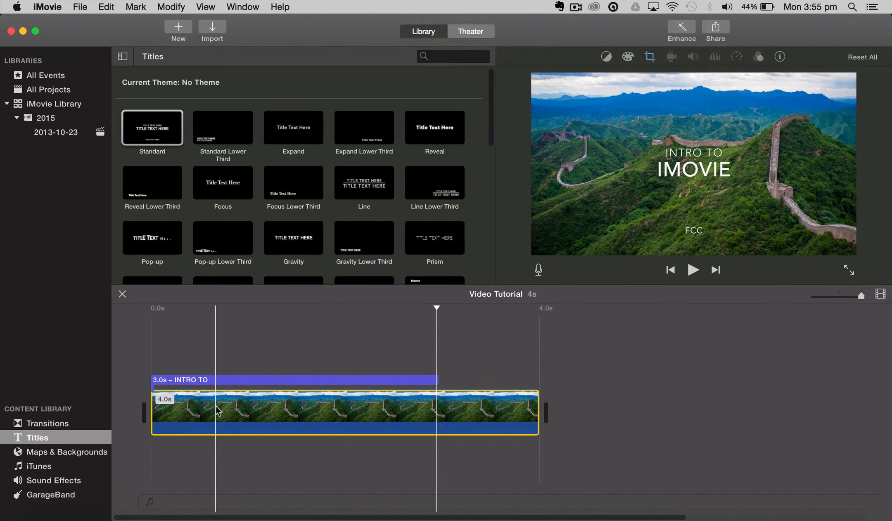
{"action": "left_click", "coordinate": [780, 58]}
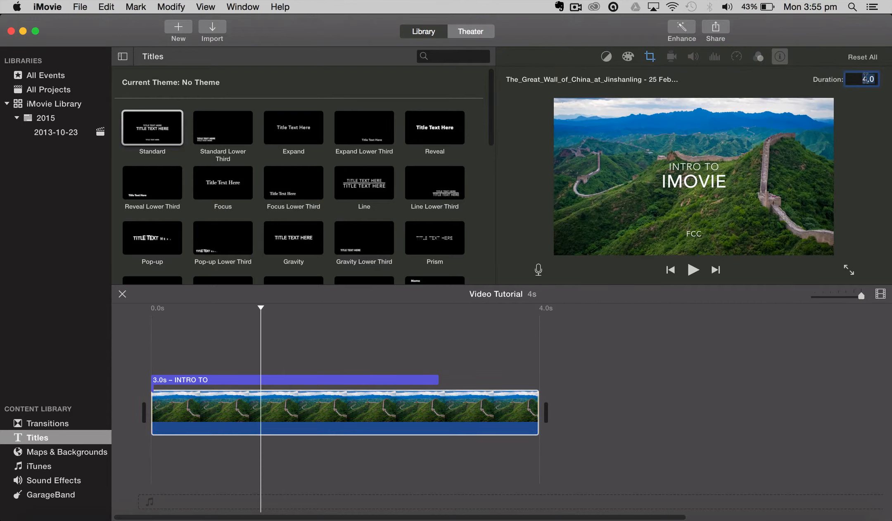
{"action": "type", "text": "3"}
{"action": "key", "text": "Return"}
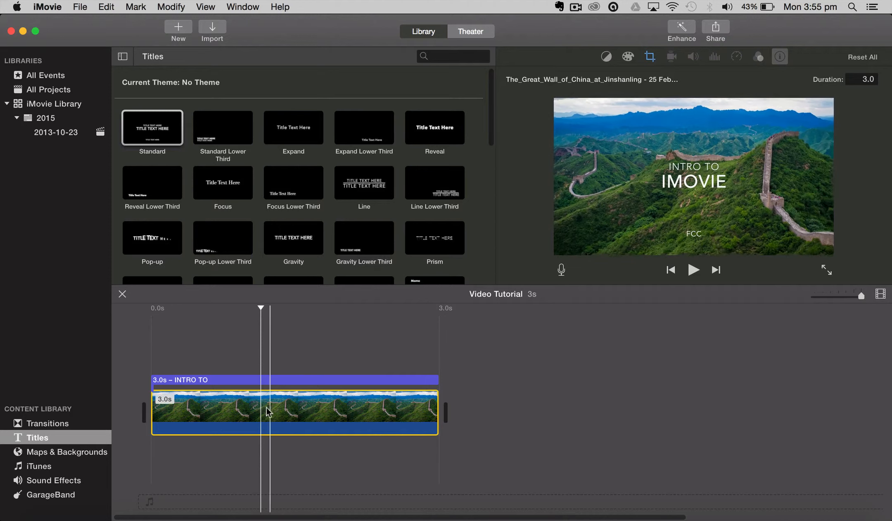
Examine the Match Color and White Balance options for the Great Wall photo clip
{"action": "left_click", "coordinate": [213, 411]}
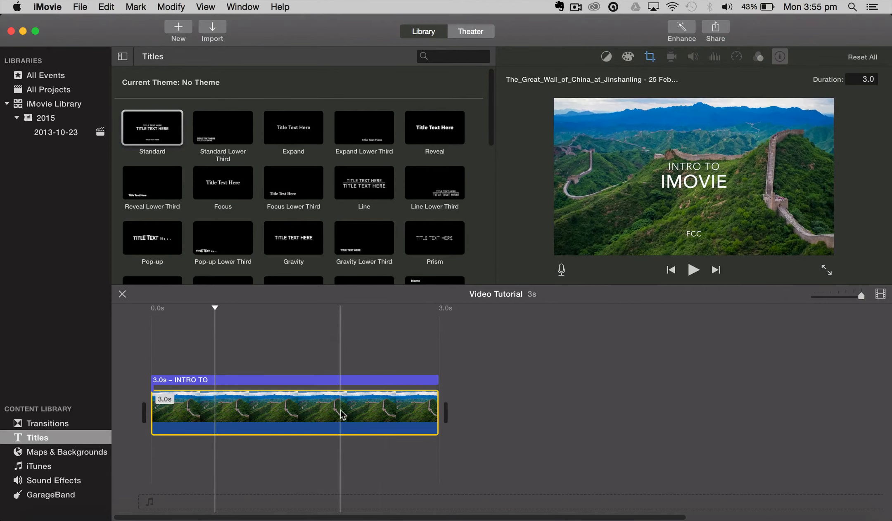
{"action": "left_click", "coordinate": [606, 57]}
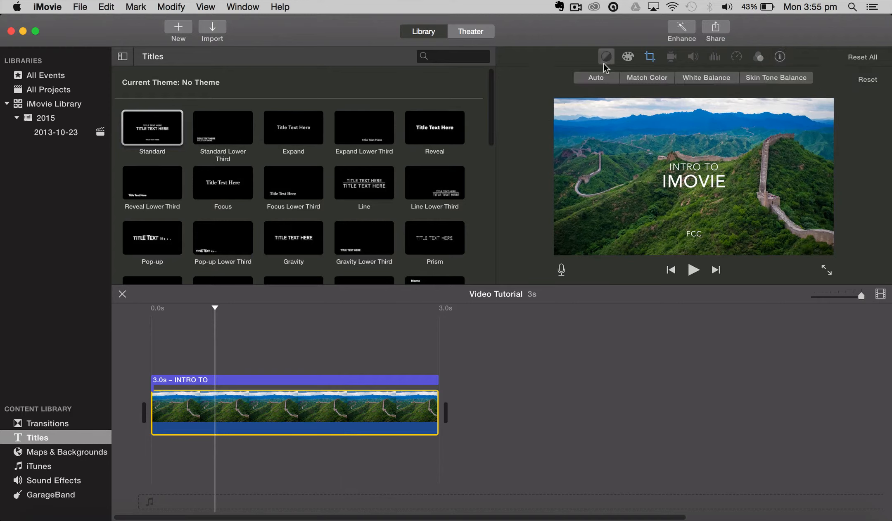
{"action": "left_click", "coordinate": [646, 78]}
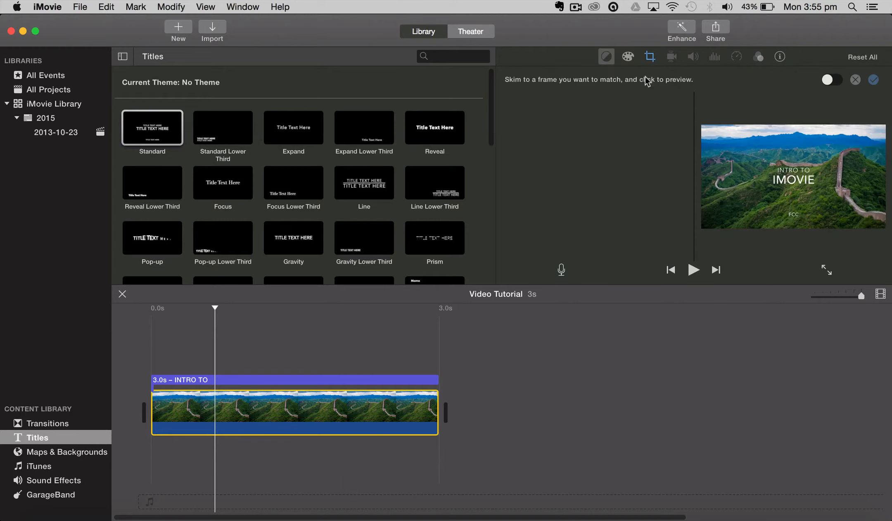
{"action": "left_click", "coordinate": [611, 61]}
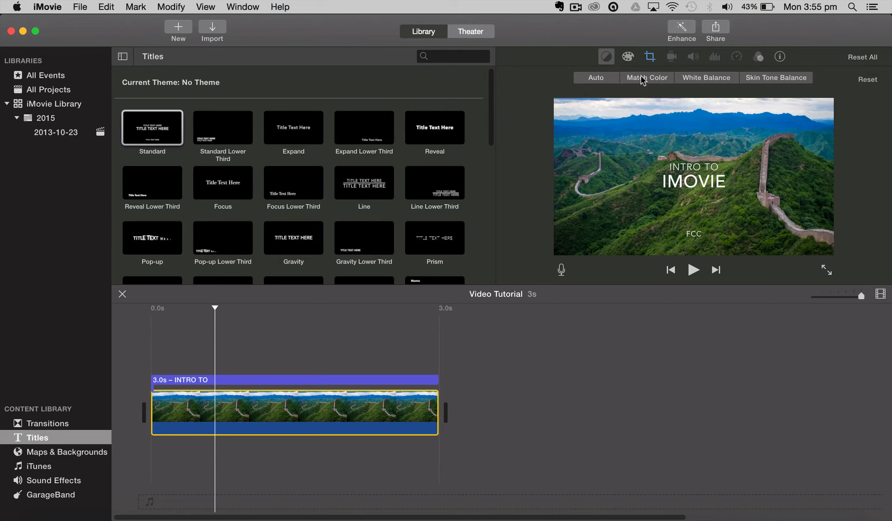
{"action": "left_click", "coordinate": [705, 83]}
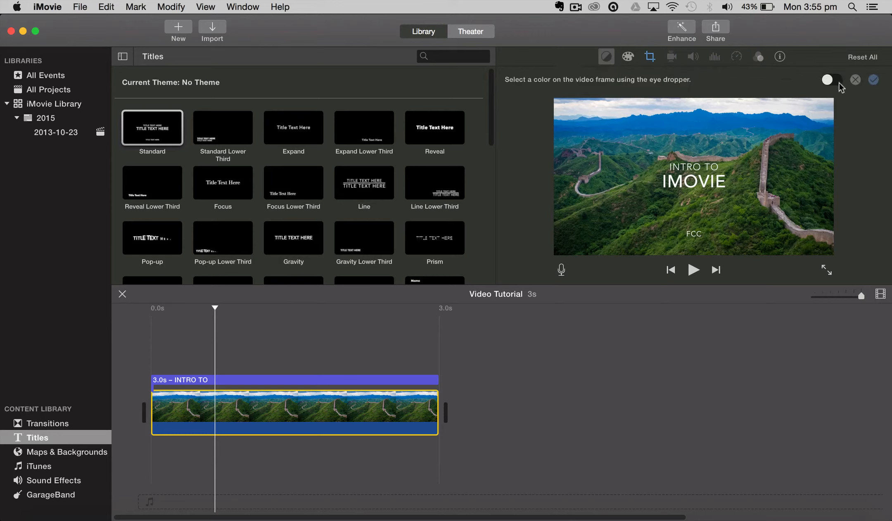
{"action": "left_click", "coordinate": [606, 60]}
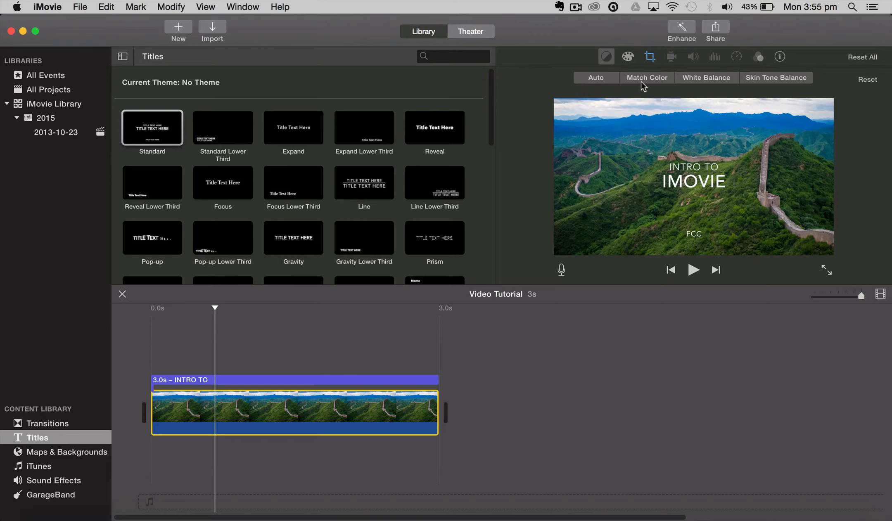
Color-correct the Great Wall photo with brighter tones, maximum saturation and the coolest color temperature
{"action": "left_click", "coordinate": [628, 58]}
{"action": "left_click_drag", "start_coordinate": [616, 79], "coordinate": [653, 85]}
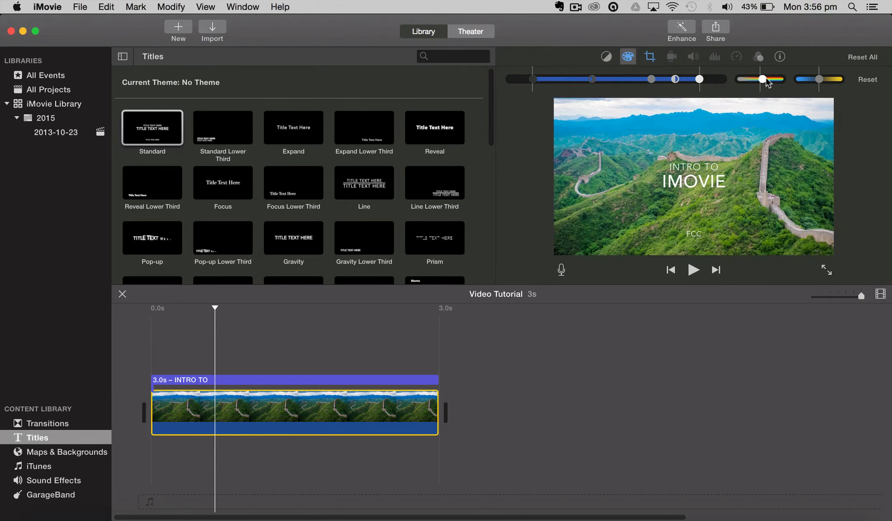
{"action": "left_click_drag", "start_coordinate": [767, 82], "coordinate": [785, 82]}
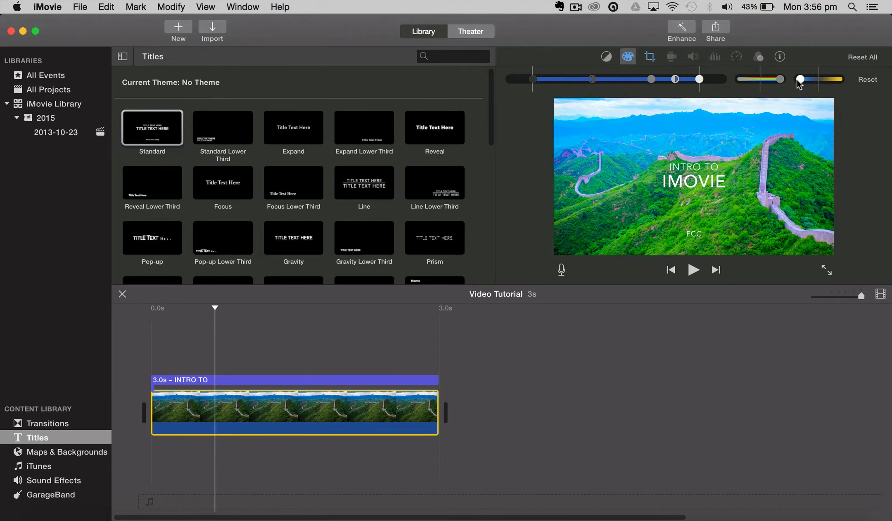
Crop the Great Wall photo with Crop to Fill, framing a smaller area around its upper middle part
{"action": "left_click", "coordinate": [650, 58]}
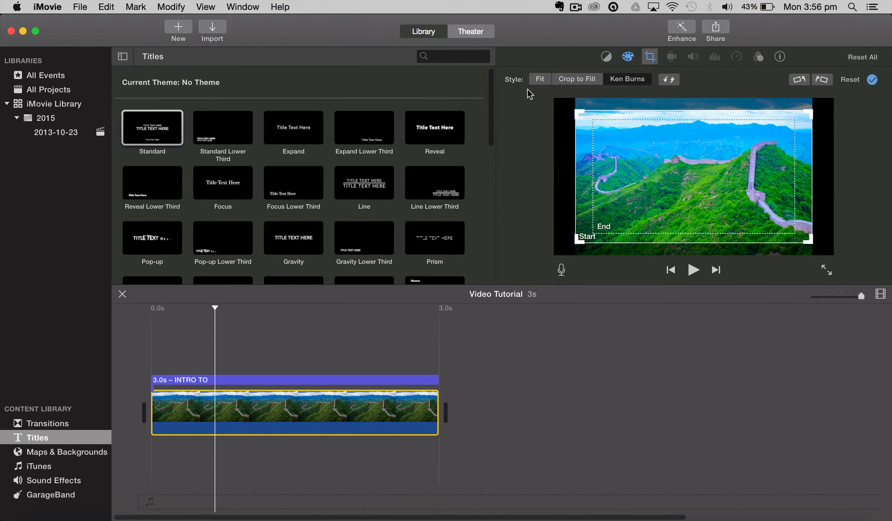
{"action": "left_click", "coordinate": [540, 80]}
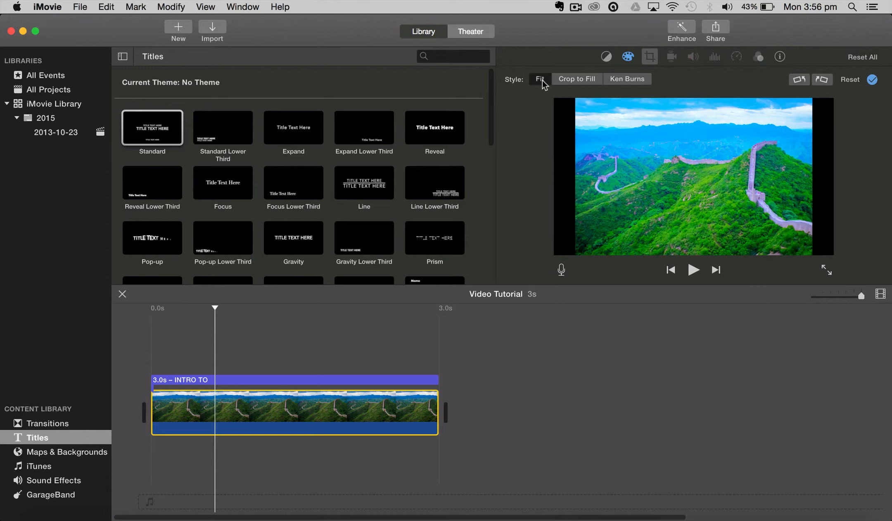
{"action": "left_click", "coordinate": [572, 83]}
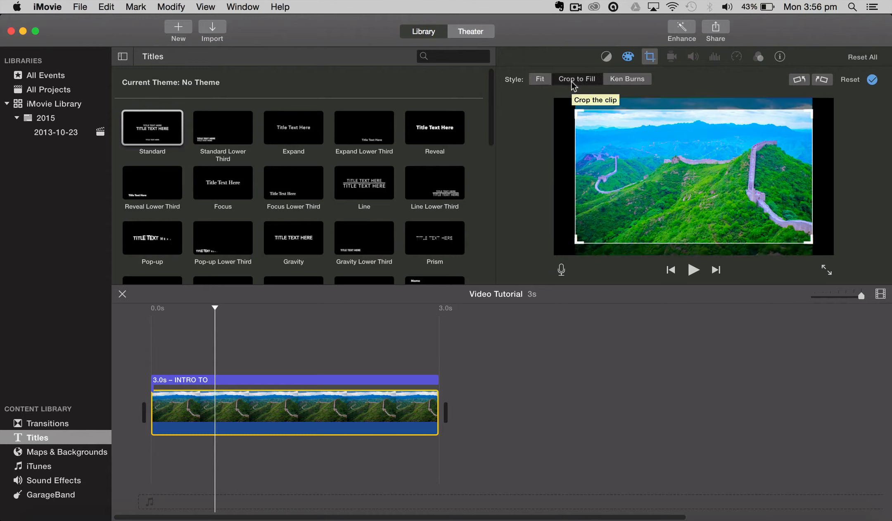
{"action": "left_click_drag", "start_coordinate": [577, 111], "coordinate": [666, 140]}
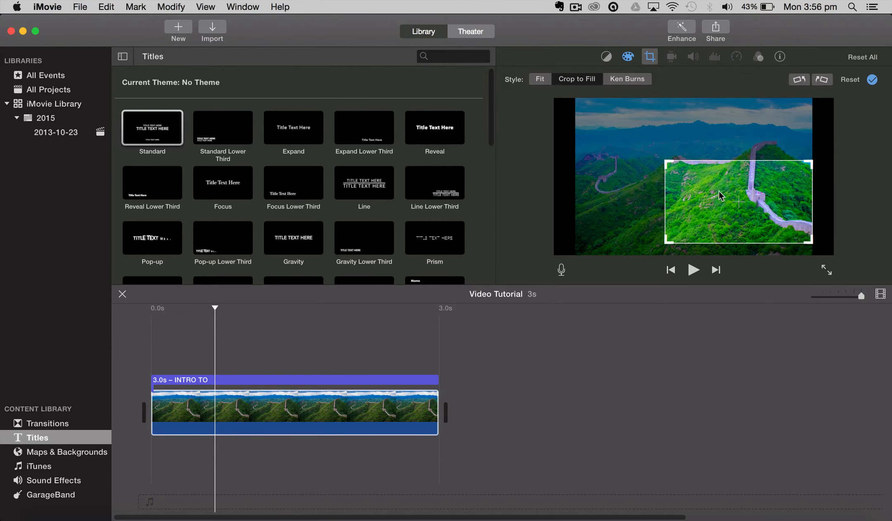
{"action": "left_click_drag", "start_coordinate": [718, 195], "coordinate": [660, 154]}
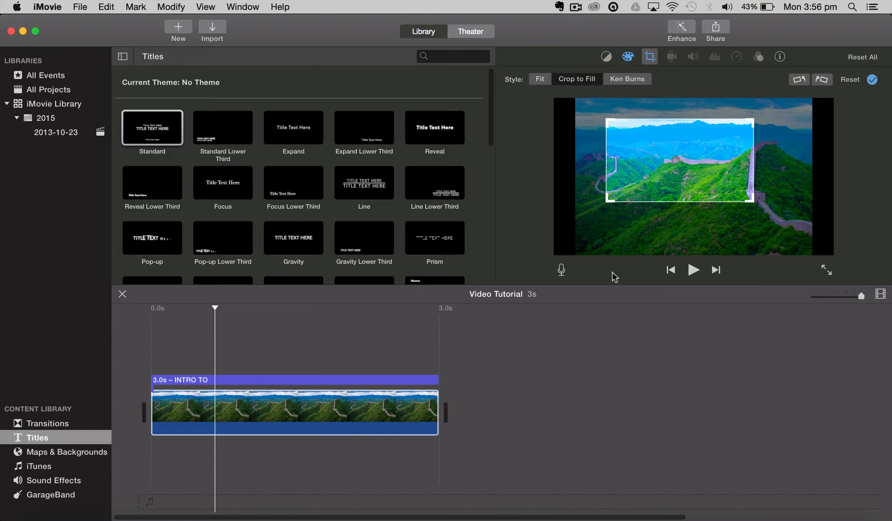
Apply Ken Burns to the photo, with the start frame at its upper left and a smaller end frame at its lower right
{"action": "left_click", "coordinate": [620, 79]}
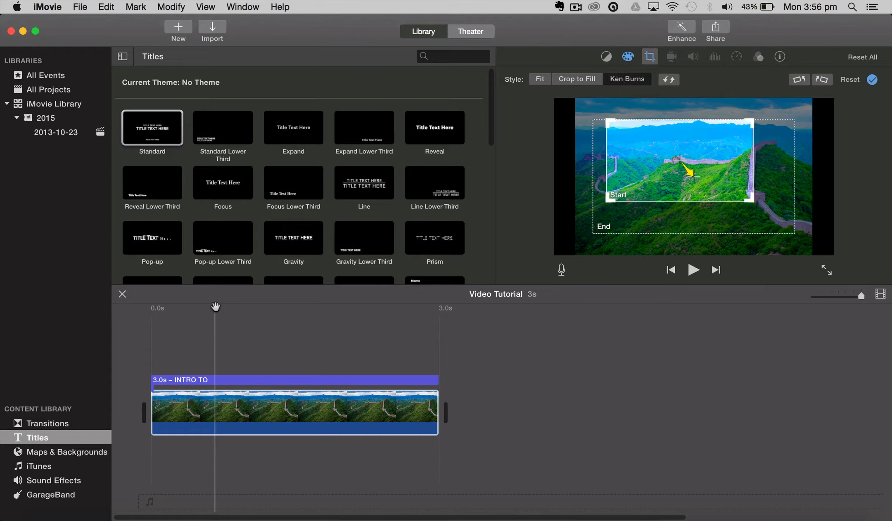
{"action": "left_click_drag", "start_coordinate": [215, 307], "coordinate": [270, 309]}
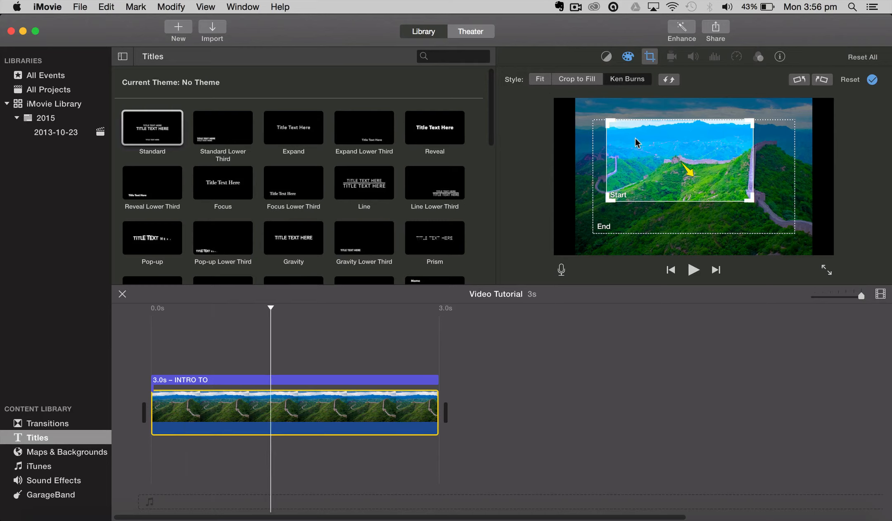
{"action": "left_click_drag", "start_coordinate": [631, 159], "coordinate": [605, 144]}
{"action": "left_click", "coordinate": [659, 226]}
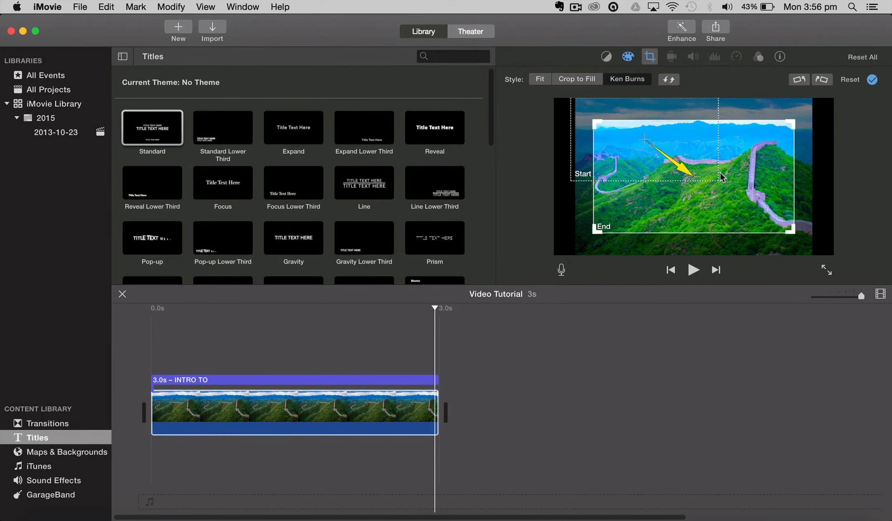
{"action": "left_click_drag", "start_coordinate": [659, 226], "coordinate": [697, 248]}
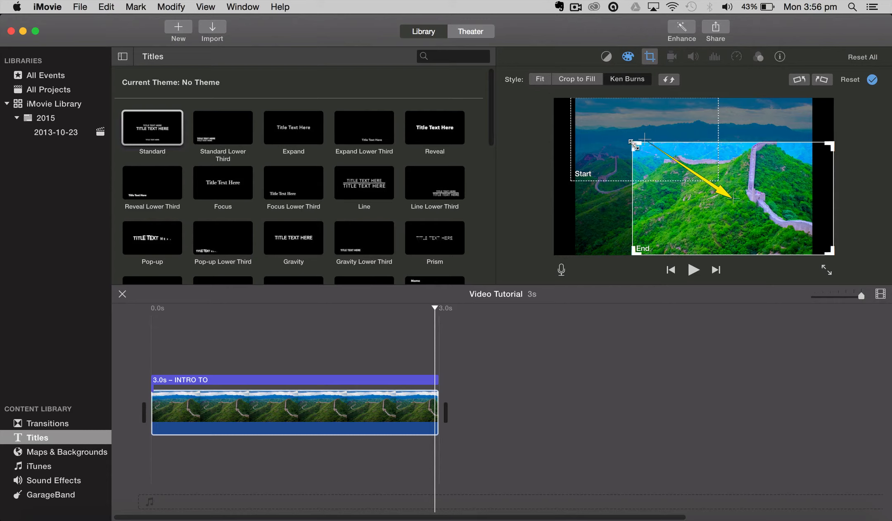
{"action": "left_click_drag", "start_coordinate": [634, 145], "coordinate": [715, 192]}
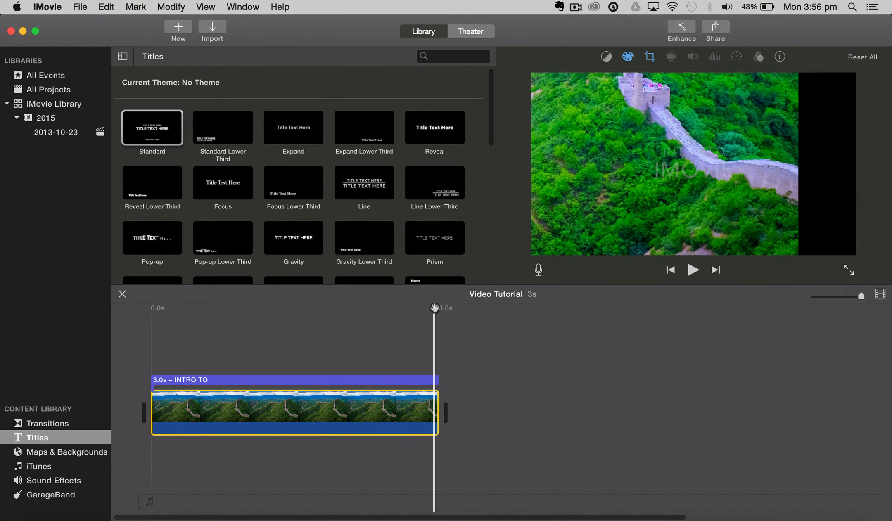
Set the Great Wall photo's crop style to Fit and play the intro from its beginning
{"action": "left_click", "coordinate": [141, 339]}
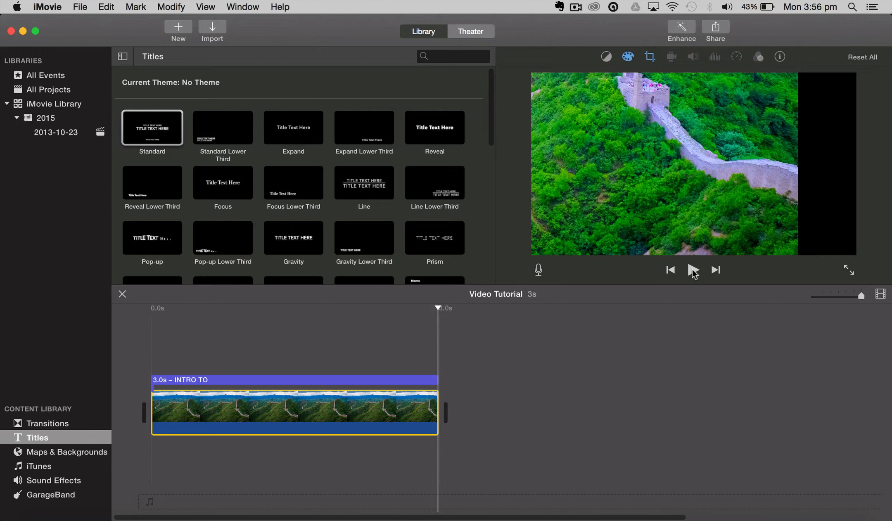
{"action": "left_click", "coordinate": [365, 397]}
{"action": "left_click", "coordinate": [649, 58]}
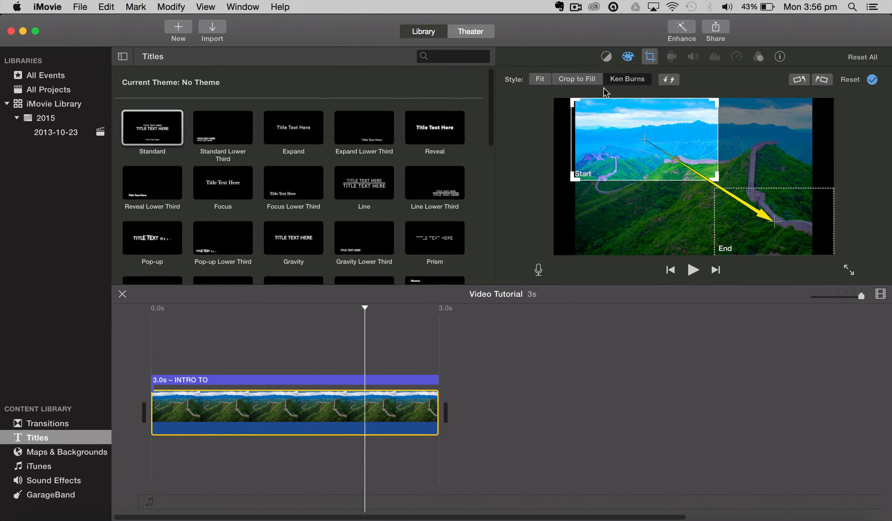
{"action": "left_click", "coordinate": [540, 80]}
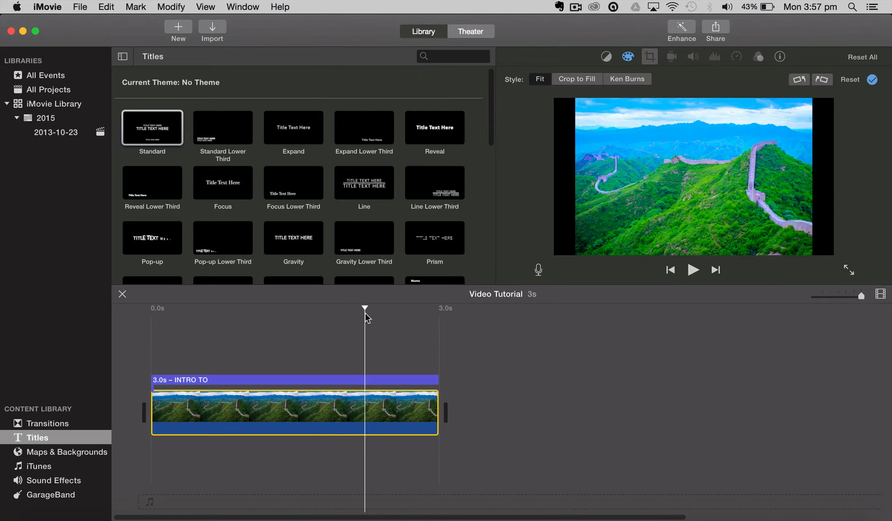
{"action": "left_click_drag", "start_coordinate": [365, 308], "coordinate": [129, 324]}
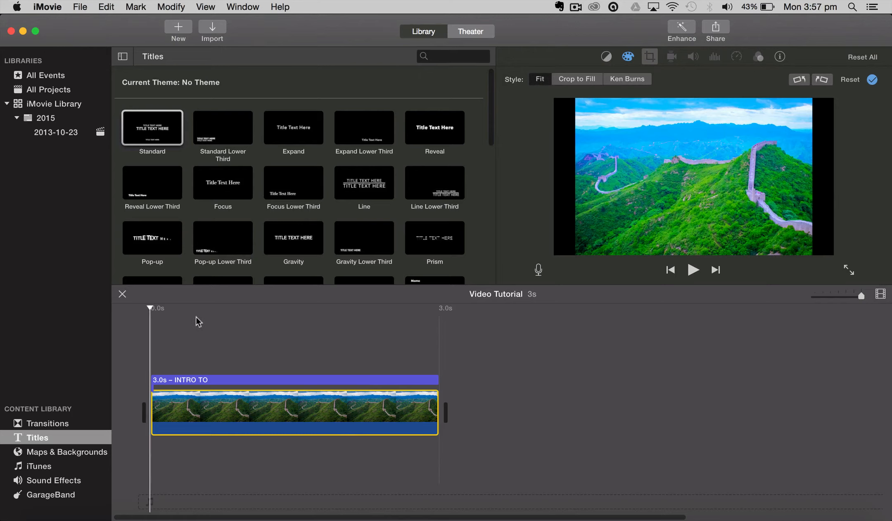
{"action": "key", "text": "space"}
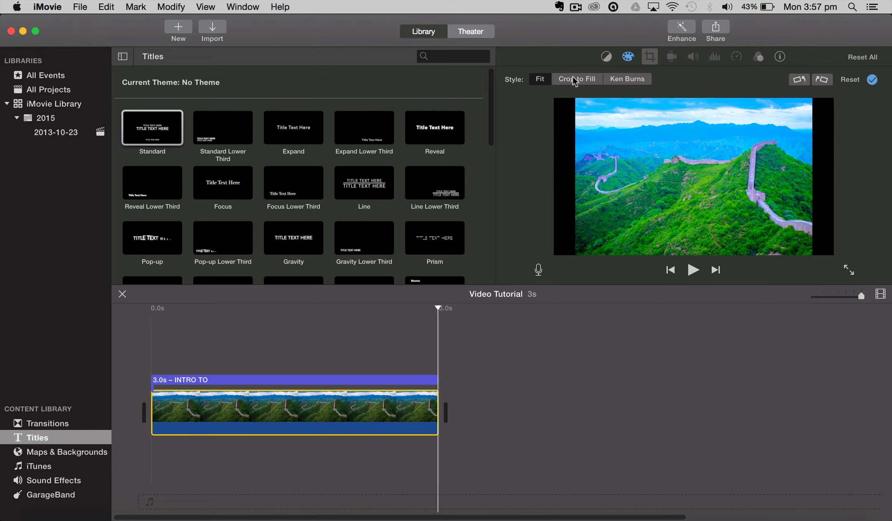
Apply Ken Burns to the photo, with the start frame at its lower right and the end frame at its upper left, and preview the movement
{"action": "left_click", "coordinate": [627, 79]}
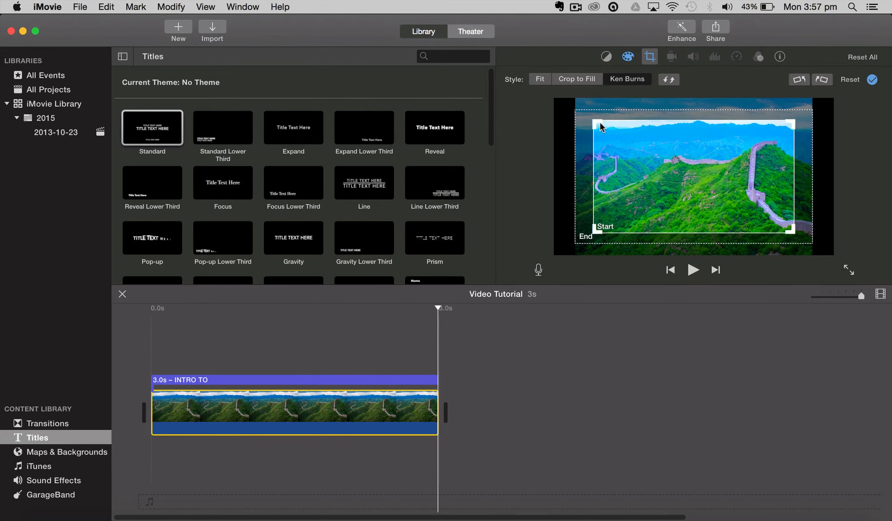
{"action": "left_click_drag", "start_coordinate": [623, 137], "coordinate": [672, 170]}
{"action": "left_click", "coordinate": [596, 200]}
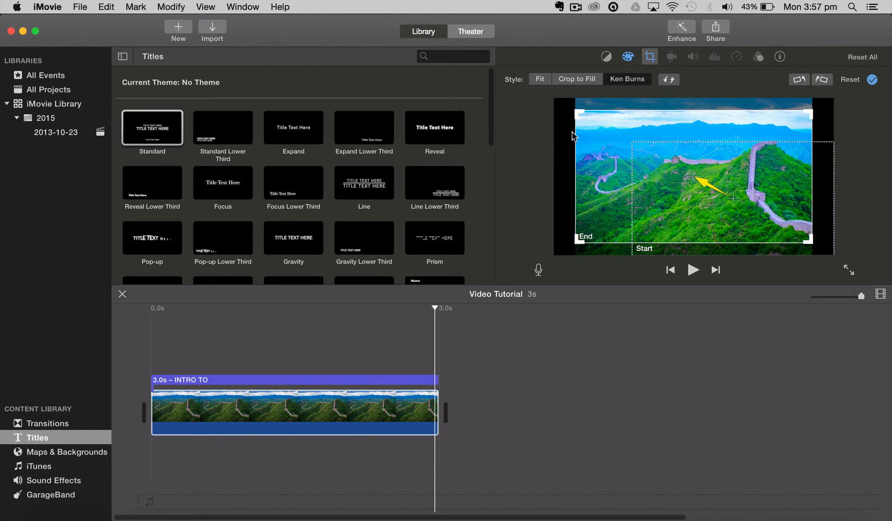
{"action": "left_click_drag", "start_coordinate": [579, 113], "coordinate": [604, 129]}
{"action": "left_click_drag", "start_coordinate": [665, 133], "coordinate": [649, 111]}
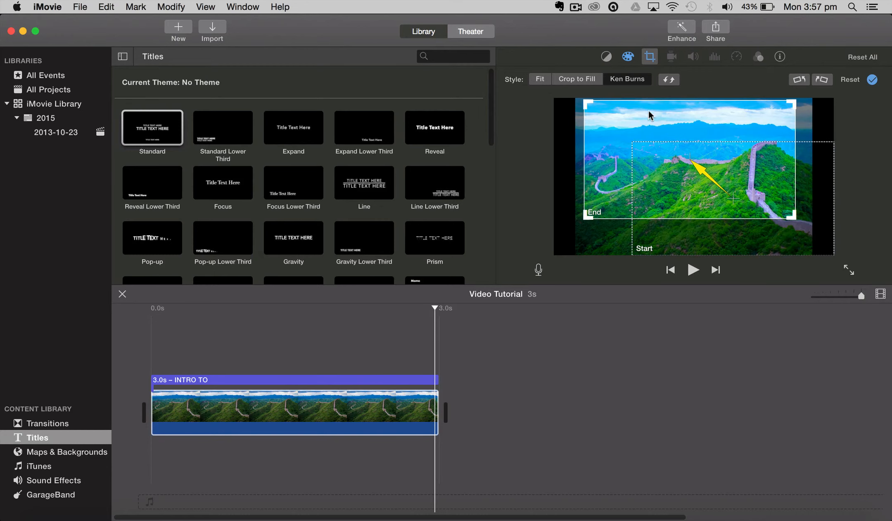
{"action": "left_click_drag", "start_coordinate": [432, 306], "coordinate": [88, 338]}
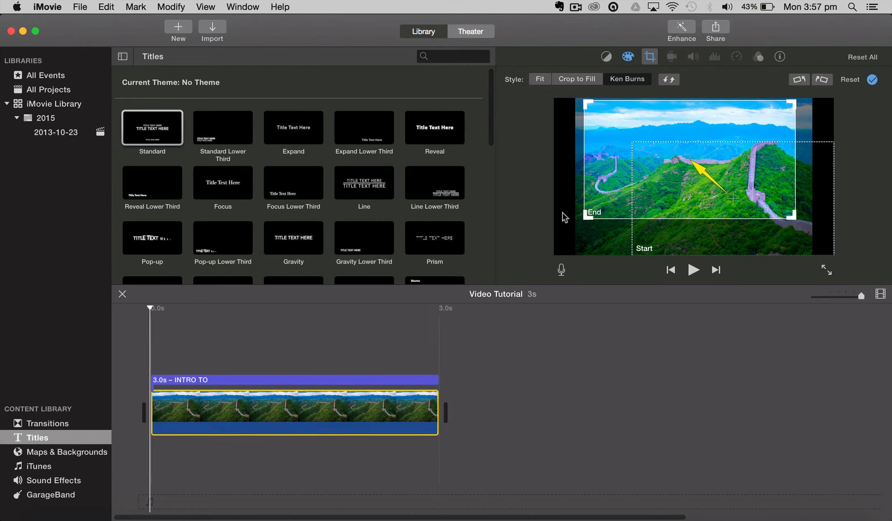
{"action": "left_click", "coordinate": [634, 84]}
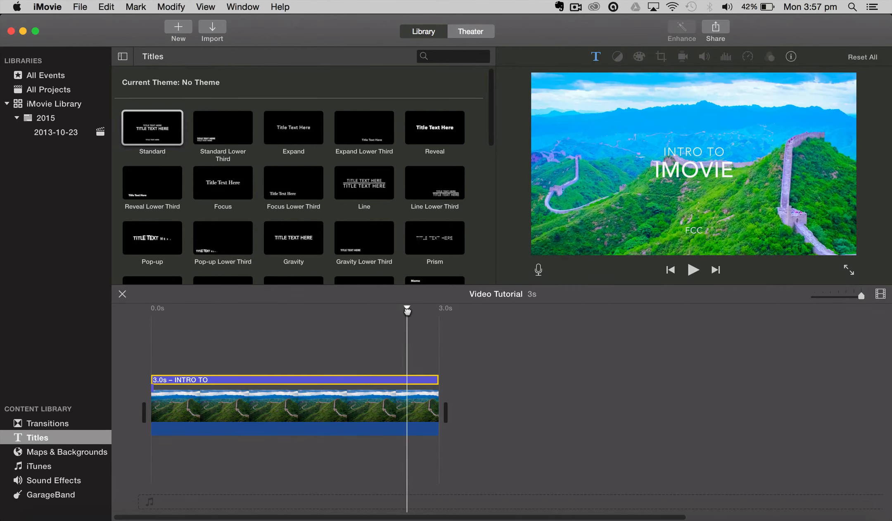
{"action": "left_click_drag", "start_coordinate": [406, 308], "coordinate": [127, 309]}
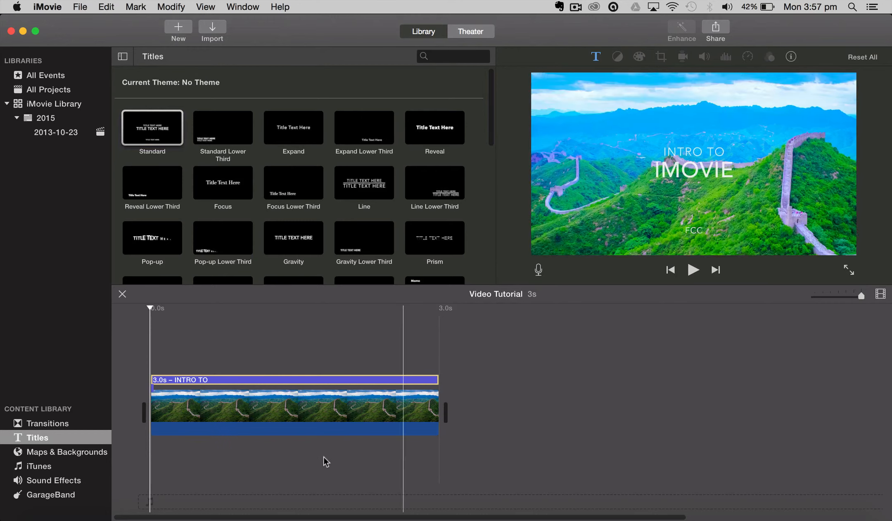
Split the Great Wall photo clip at about 1.8 s and select each of the two pieces
{"action": "left_click", "coordinate": [322, 429]}
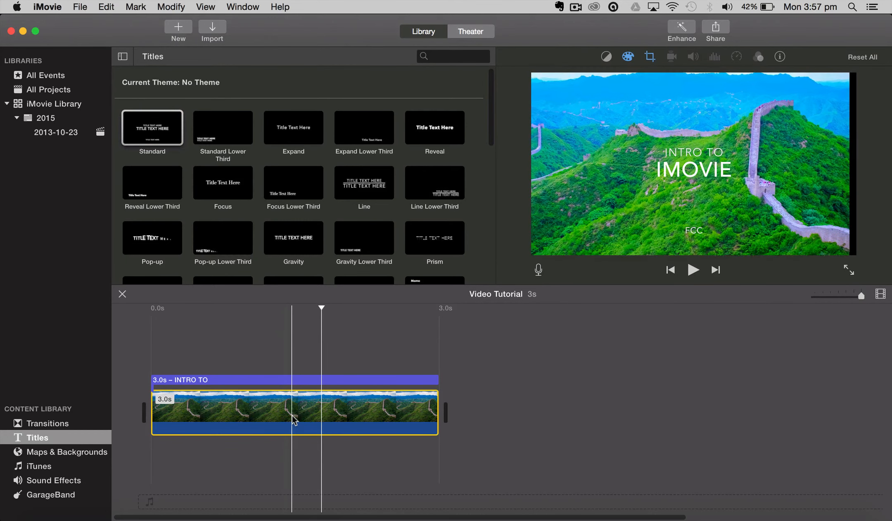
{"action": "right_click", "coordinate": [323, 415]}
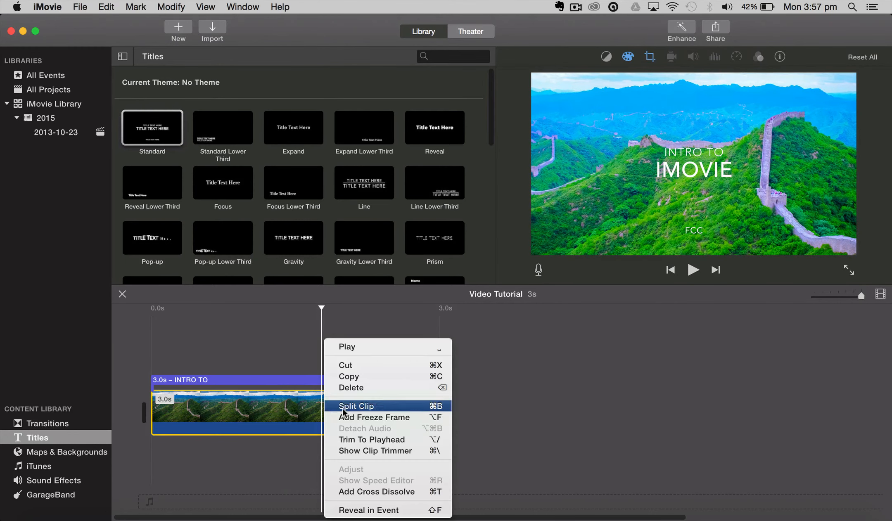
{"action": "left_click", "coordinate": [395, 406]}
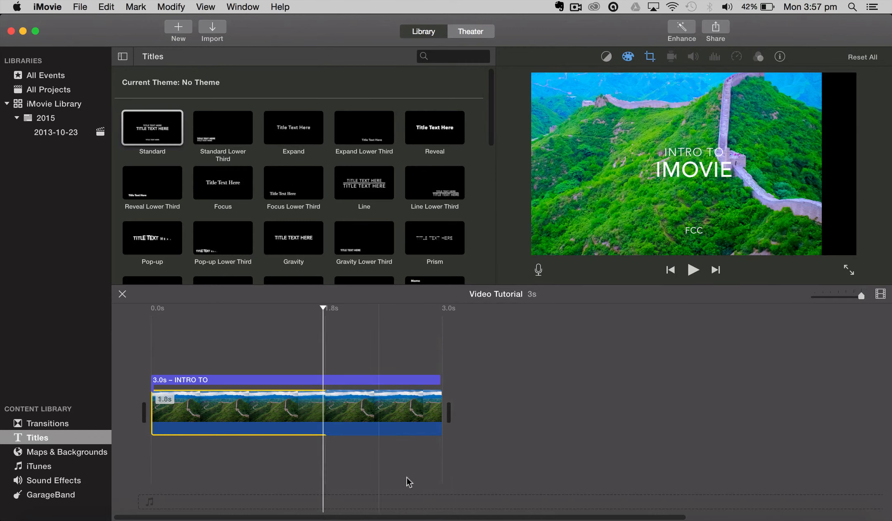
{"action": "left_click", "coordinate": [365, 418]}
{"action": "left_click", "coordinate": [289, 413]}
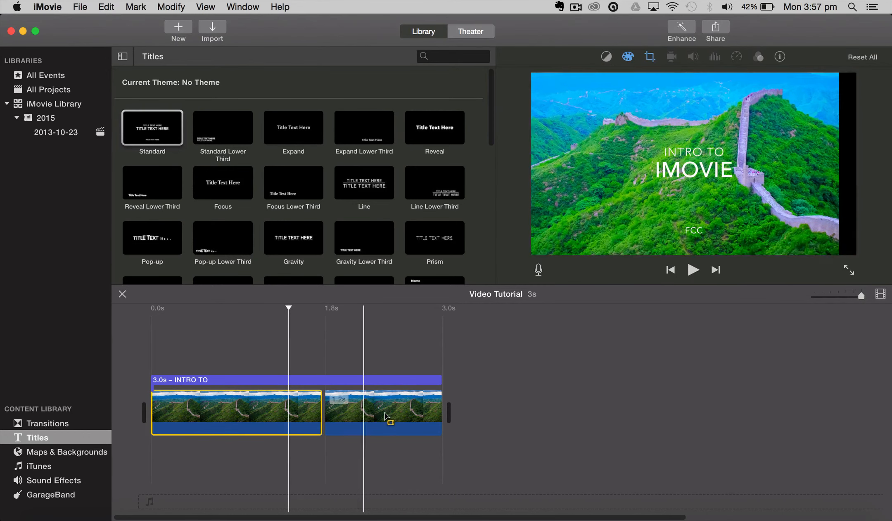
Select a short range in the middle of the first clip and cut it out, leaving a separate piece on each side
{"action": "left_click_drag", "start_coordinate": [387, 420], "coordinate": [483, 414]}
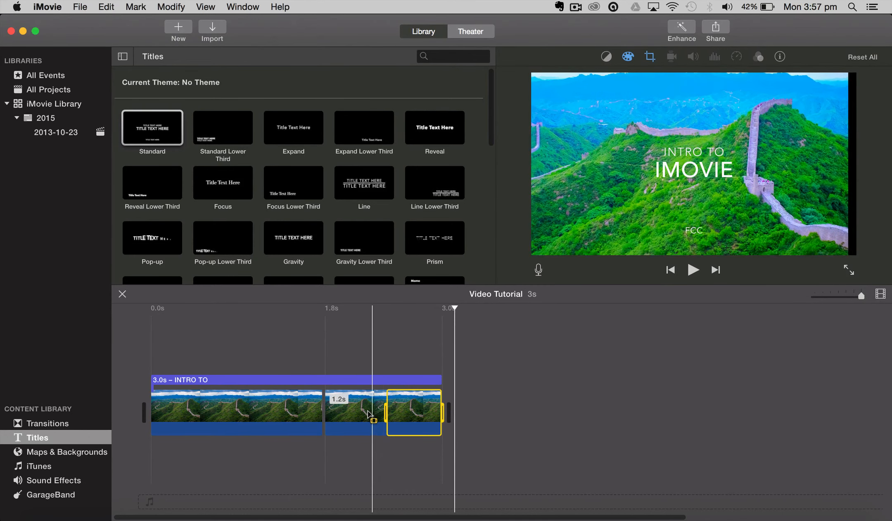
{"action": "left_click", "coordinate": [367, 414]}
{"action": "left_click", "coordinate": [391, 413]}
{"action": "left_click_drag", "start_coordinate": [272, 413], "coordinate": [219, 413]}
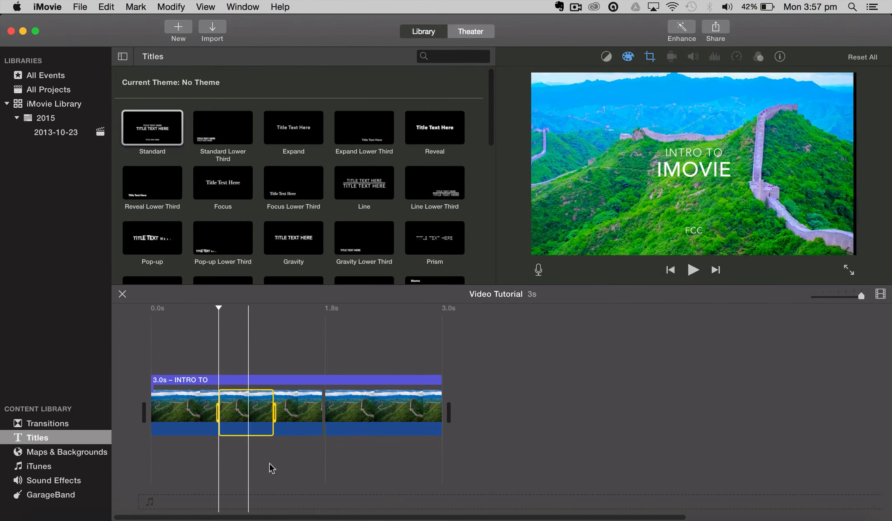
{"action": "key", "text": "super+b"}
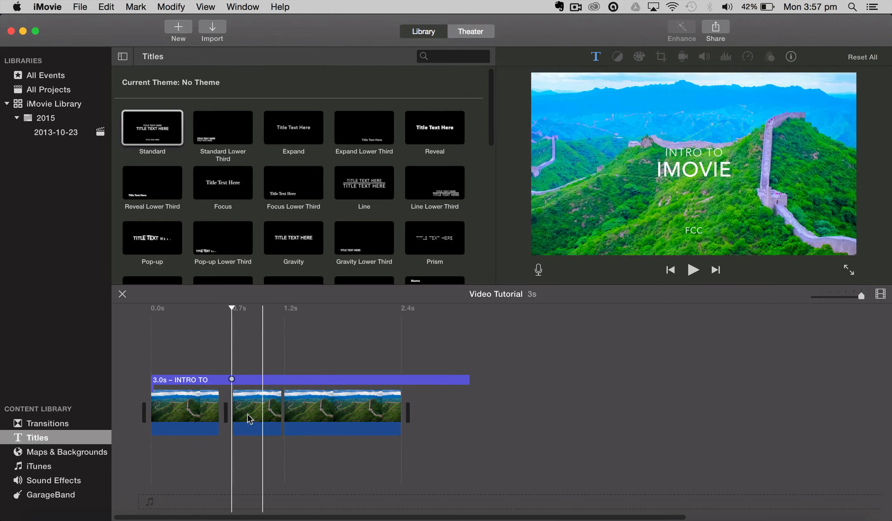
Select the three clips in turn and try trimming the last one to the playhead
{"action": "left_click", "coordinate": [341, 416]}
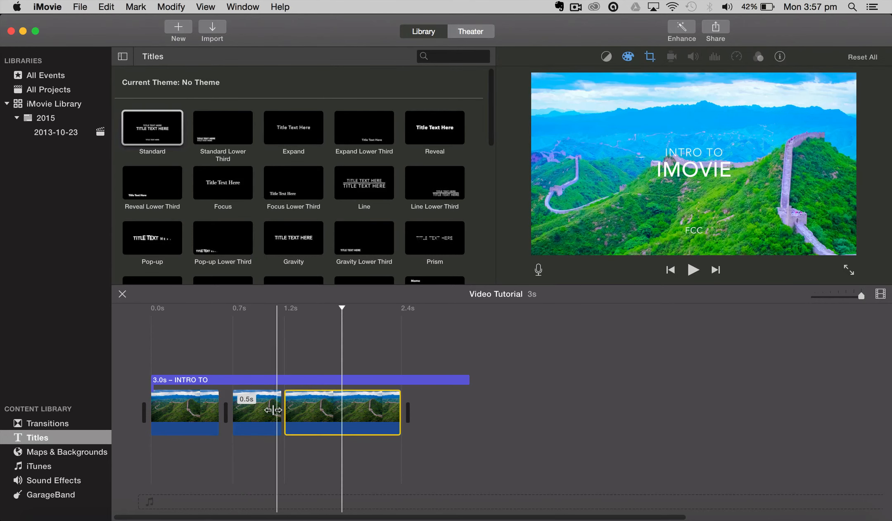
{"action": "left_click", "coordinate": [273, 413]}
{"action": "left_click", "coordinate": [178, 416]}
{"action": "left_click", "coordinate": [309, 416]}
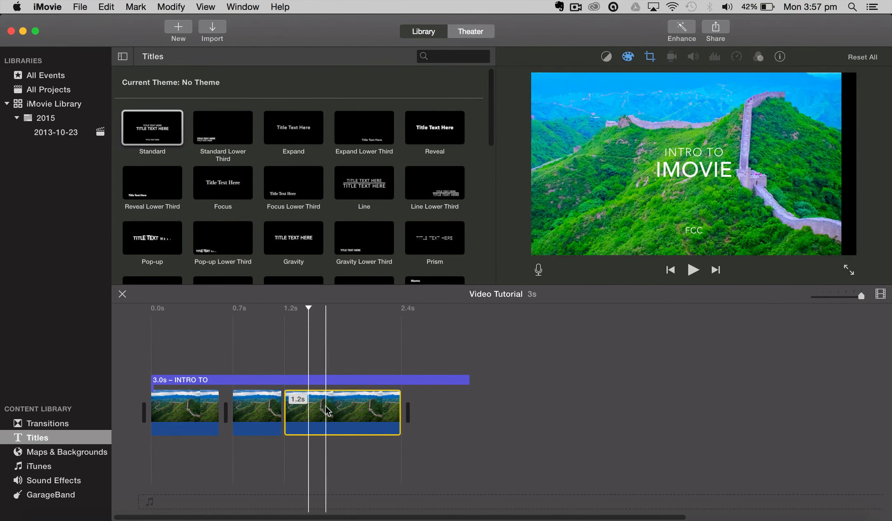
{"action": "right_click", "coordinate": [325, 410]}
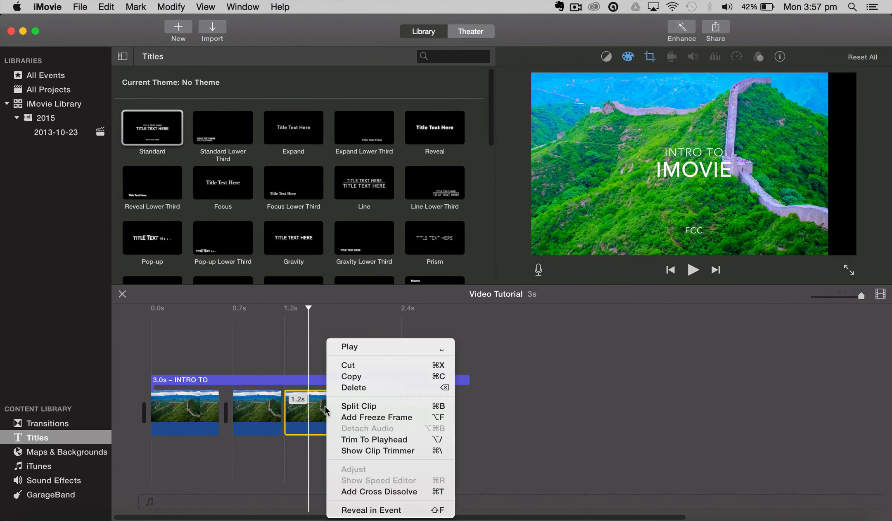
{"action": "left_click", "coordinate": [413, 441]}
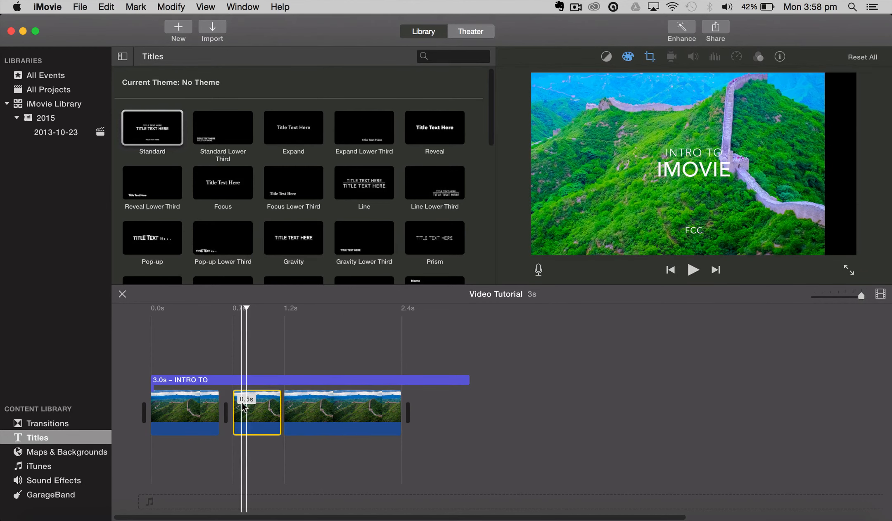
Darken the middle clip, lower its saturation to the neutral mark and set its crop style to Fit
{"action": "left_click", "coordinate": [628, 58]}
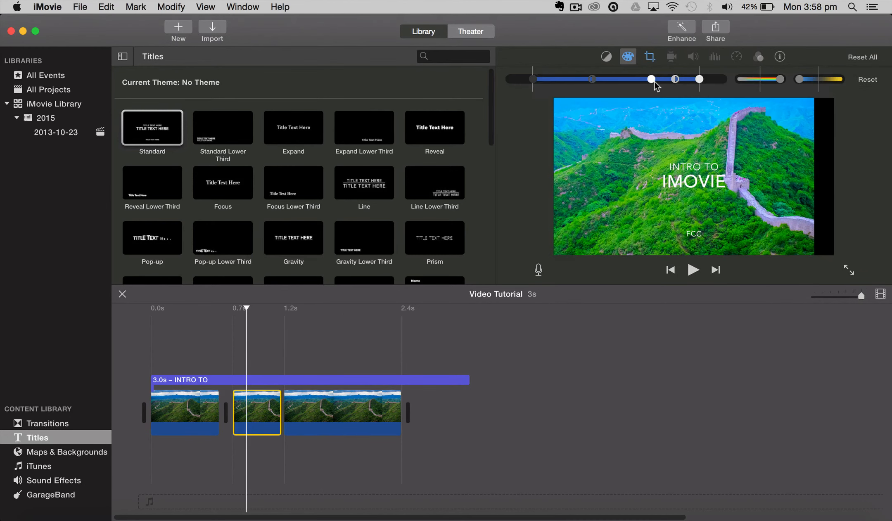
{"action": "left_click_drag", "start_coordinate": [654, 81], "coordinate": [589, 80]}
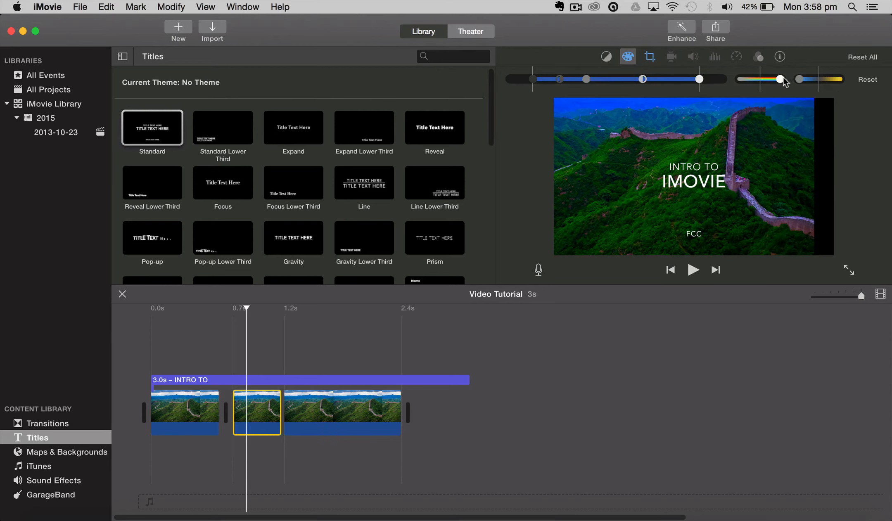
{"action": "left_click_drag", "start_coordinate": [784, 82], "coordinate": [759, 84]}
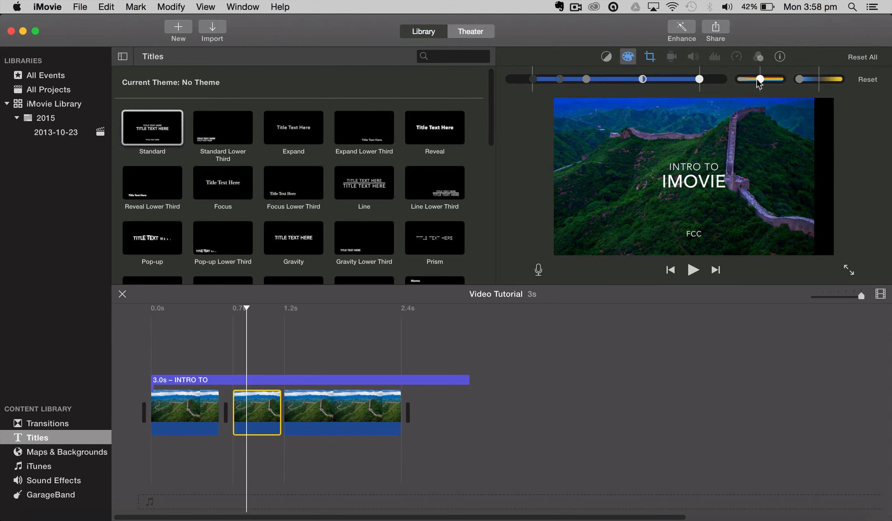
{"action": "left_click", "coordinate": [650, 56]}
{"action": "left_click", "coordinate": [539, 80]}
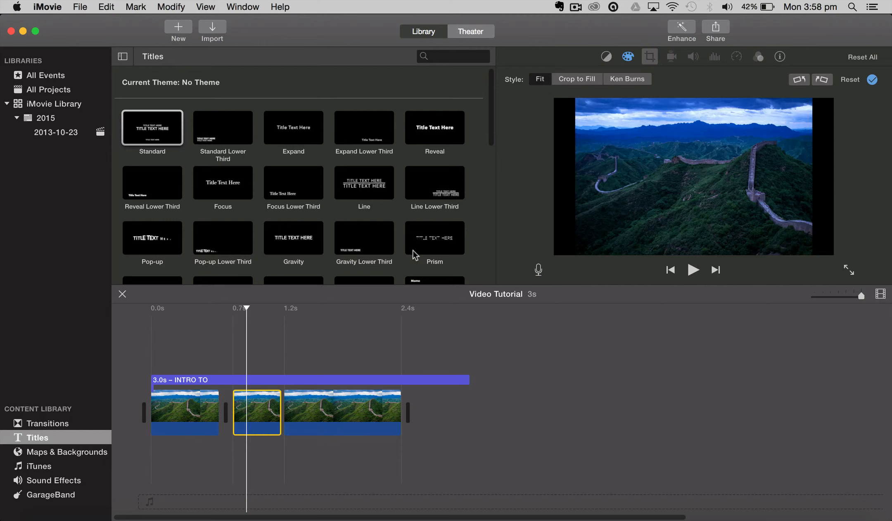
Preview the intro from its beginning to compare the middle clip with the first one
{"action": "left_click", "coordinate": [120, 330]}
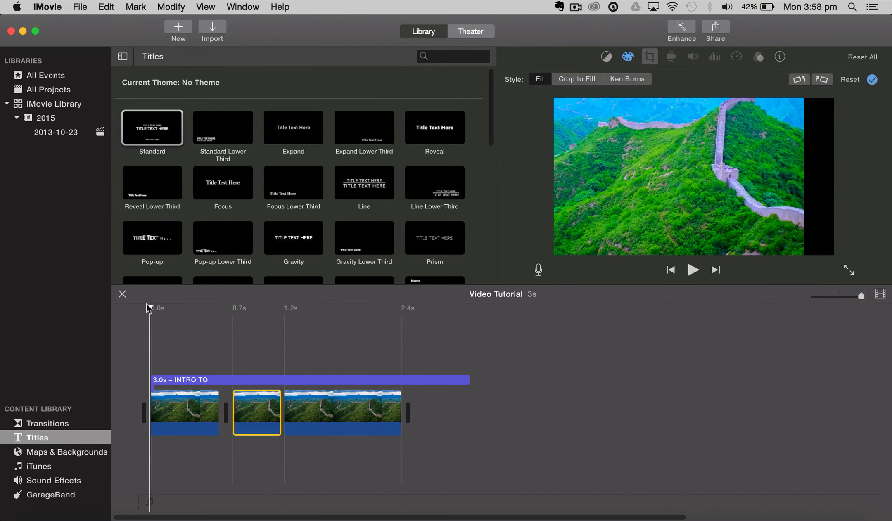
{"action": "left_click_drag", "start_coordinate": [150, 306], "coordinate": [234, 317]}
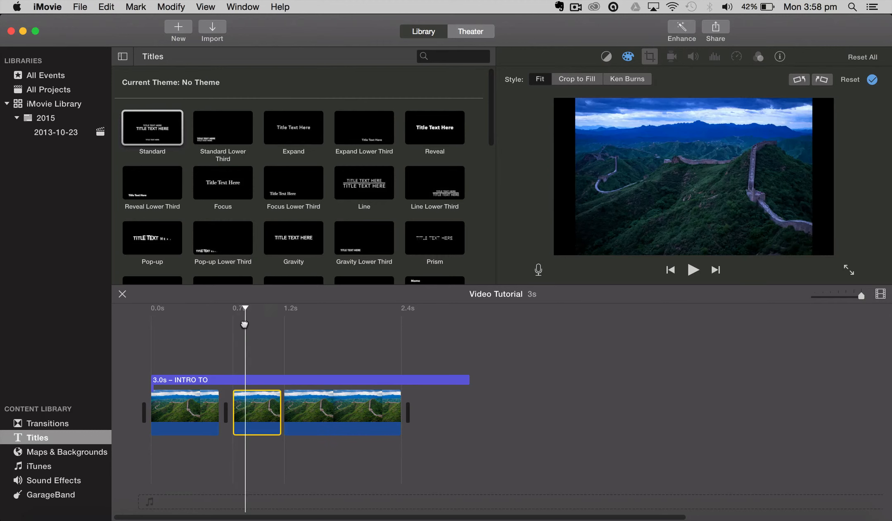
{"action": "left_click_drag", "start_coordinate": [275, 325], "coordinate": [148, 376]}
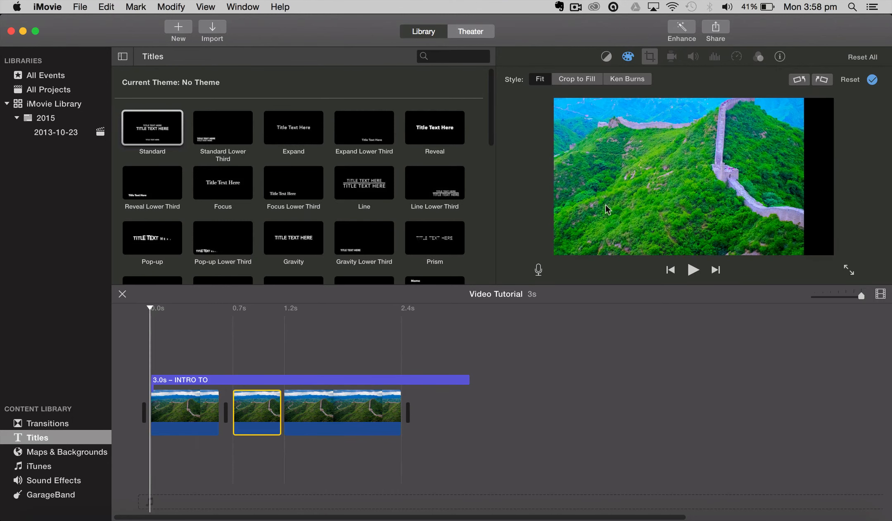
Try the Day into Night video effect on the last clip, and replace it with the X-Ray effect
{"action": "left_click", "coordinate": [374, 399]}
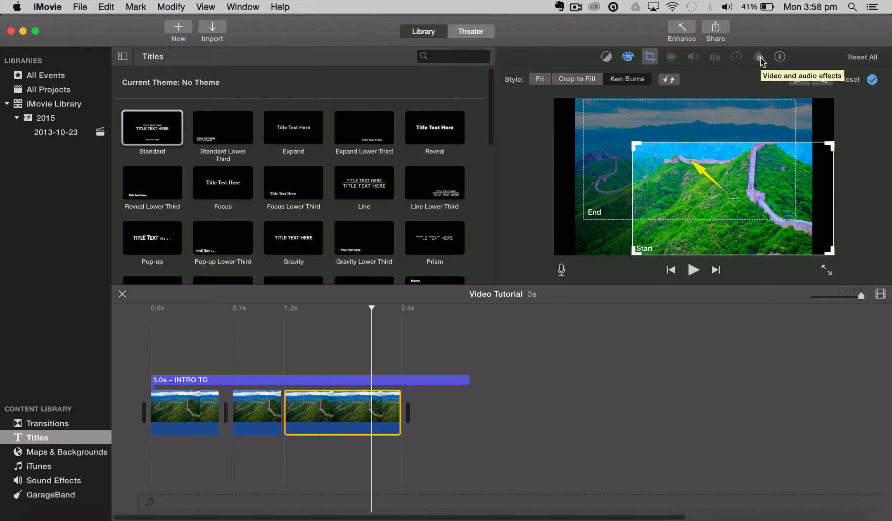
{"action": "left_click", "coordinate": [760, 58]}
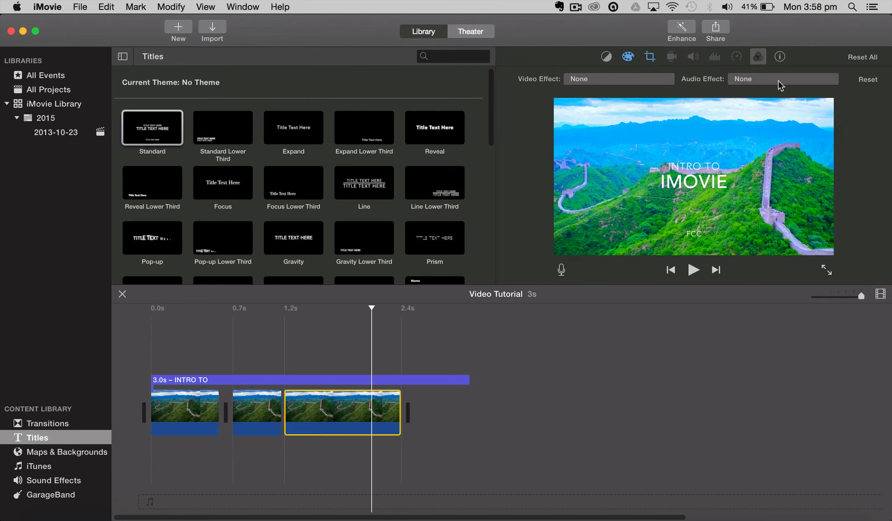
{"action": "left_click", "coordinate": [641, 81]}
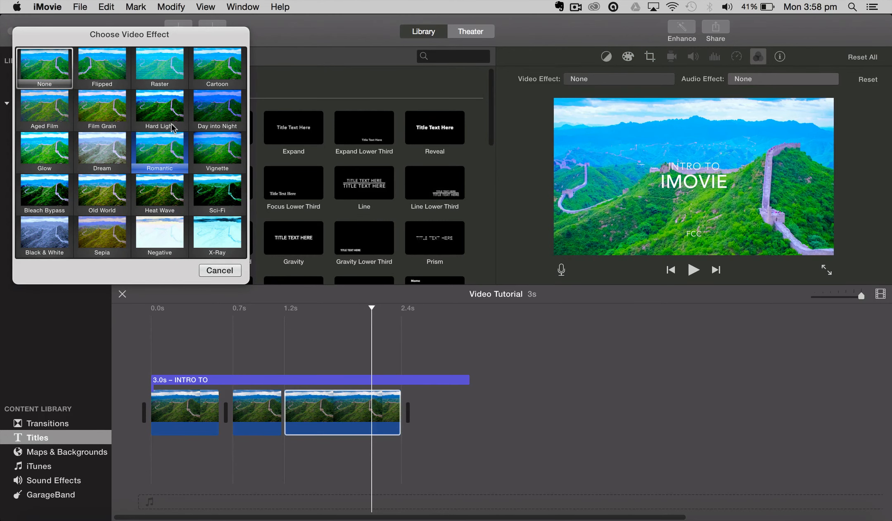
{"action": "left_click", "coordinate": [215, 105]}
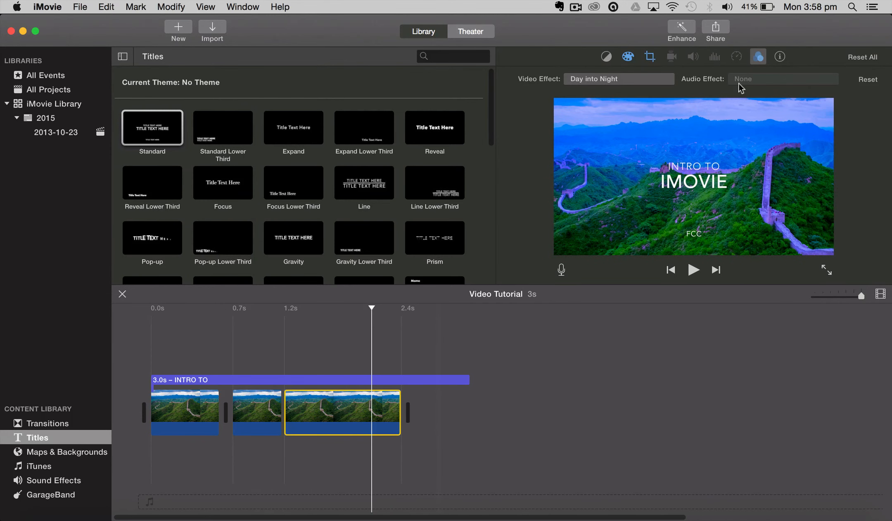
{"action": "left_click", "coordinate": [619, 79]}
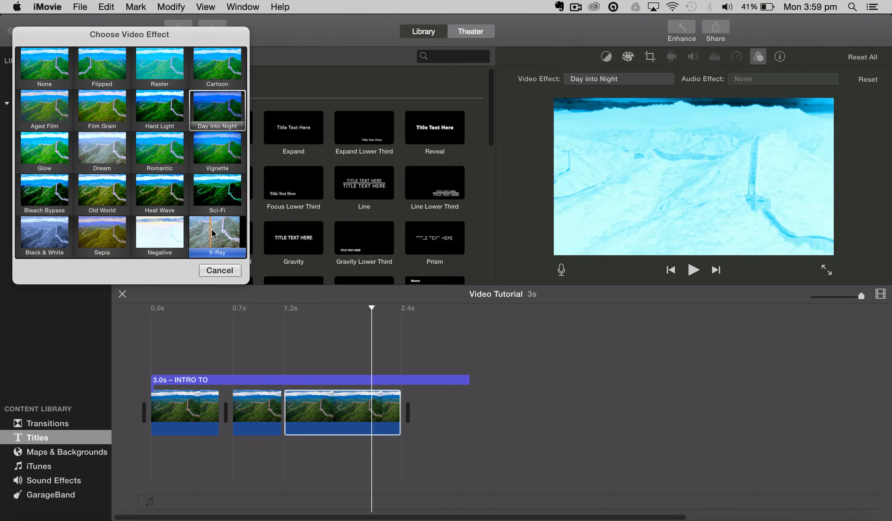
{"action": "left_click", "coordinate": [210, 229]}
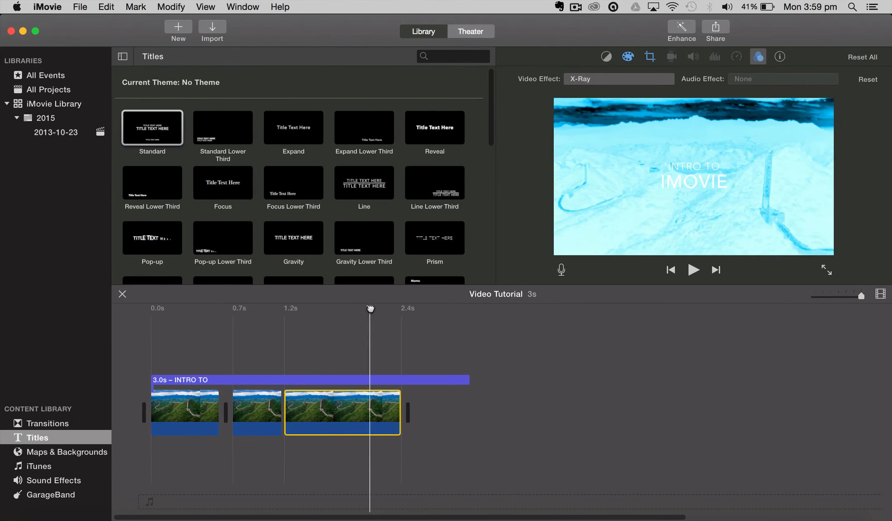
Apply the Black & White video effect to the middle clip
{"action": "left_click_drag", "start_coordinate": [371, 309], "coordinate": [347, 314]}
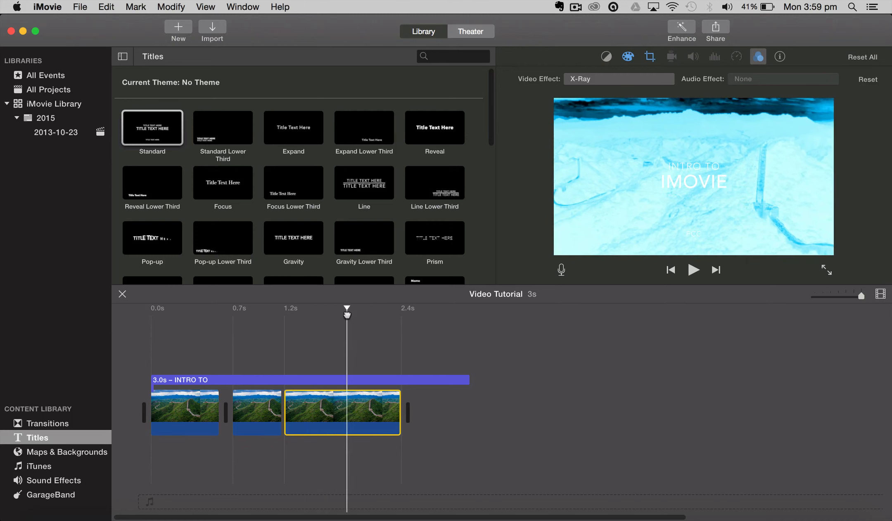
{"action": "left_click", "coordinate": [264, 408]}
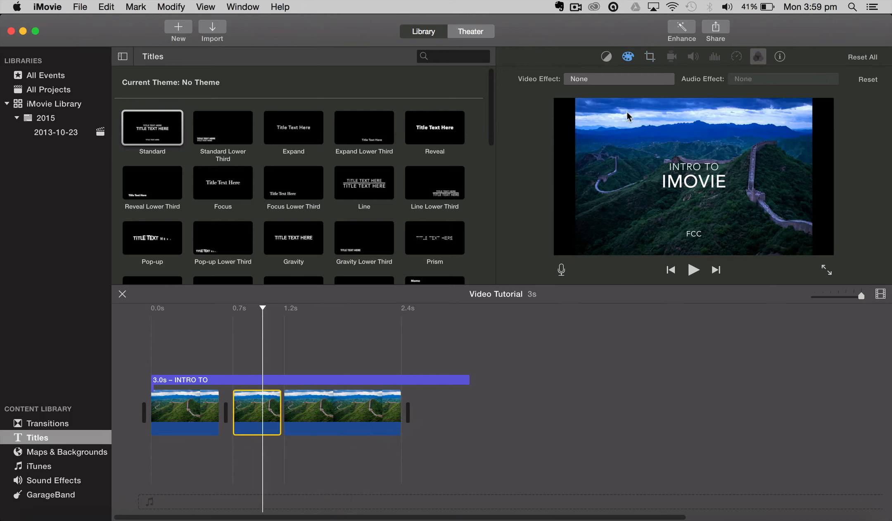
{"action": "left_click", "coordinate": [574, 79]}
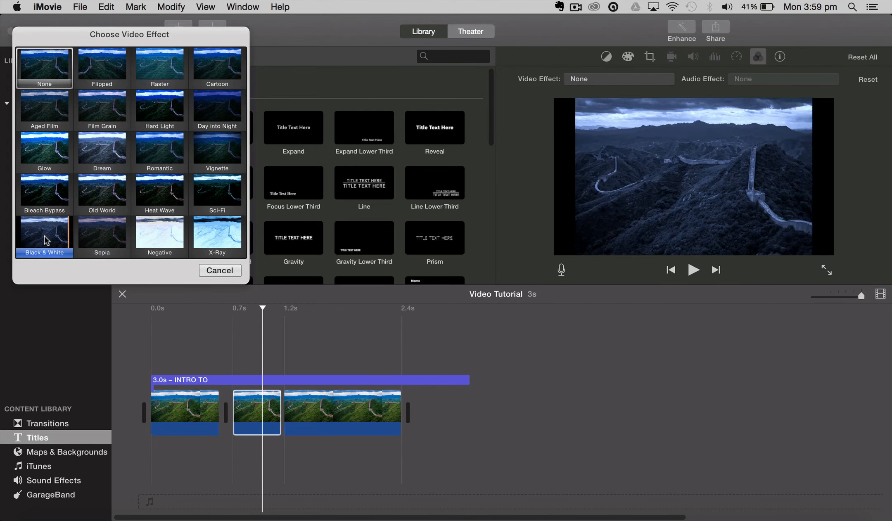
{"action": "left_click", "coordinate": [43, 236]}
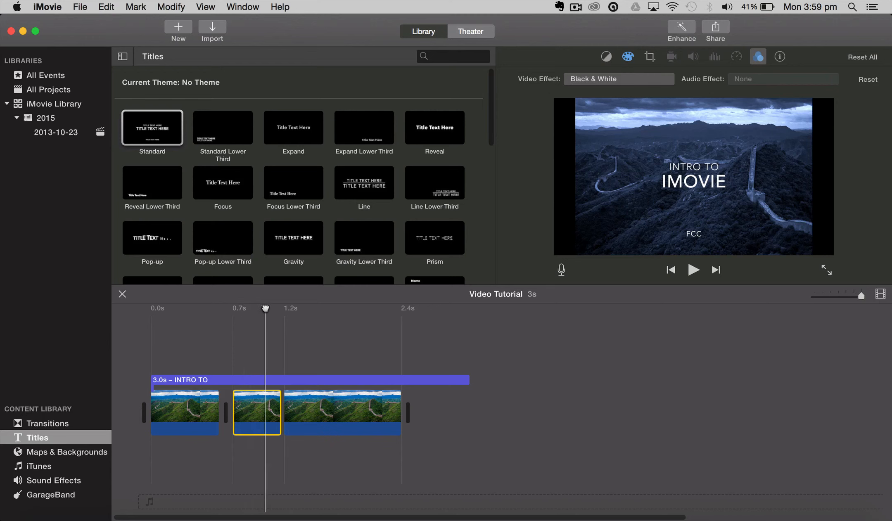
Scrub through the intro from its beginning into the last clip to compare the looks of the three clips
{"action": "left_click", "coordinate": [186, 407]}
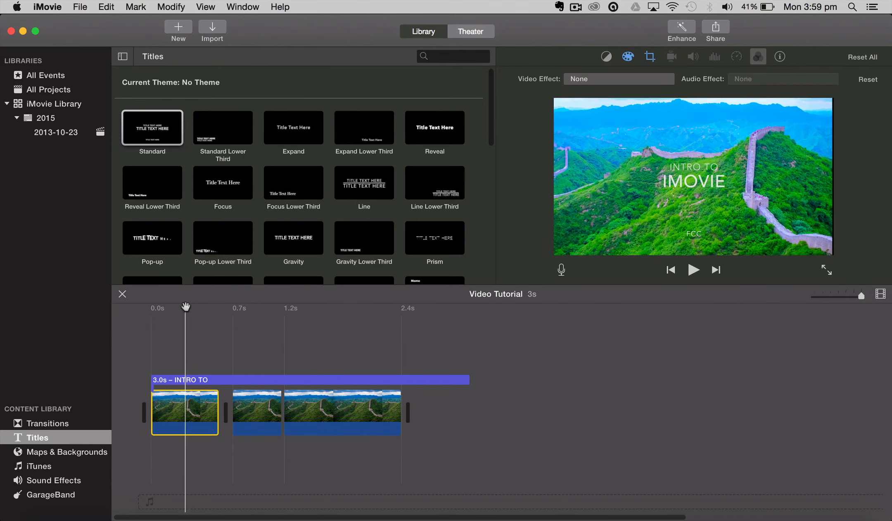
{"action": "left_click", "coordinate": [149, 308]}
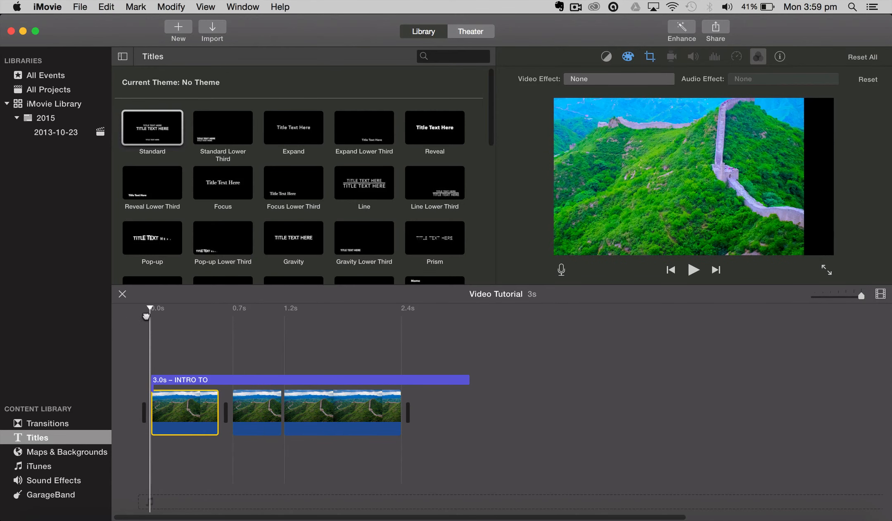
{"action": "left_click_drag", "start_coordinate": [146, 317], "coordinate": [354, 339]}
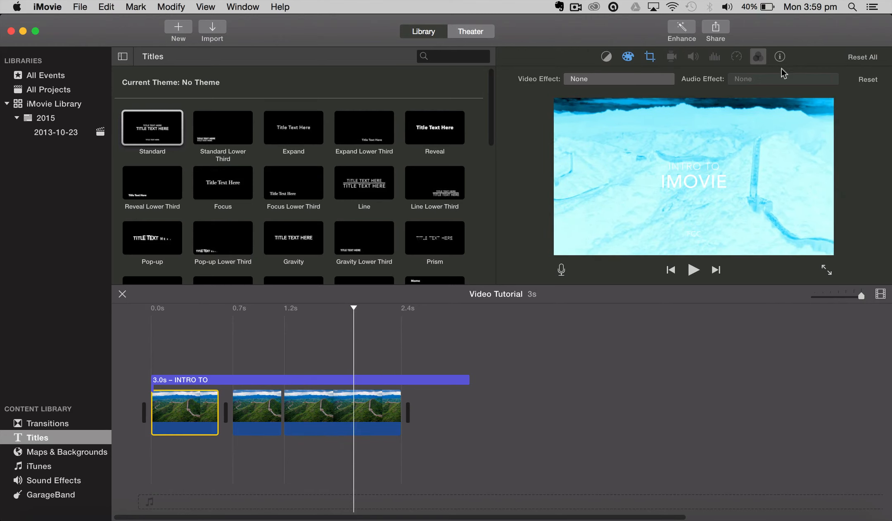
Close the video and audio effects settings above the preview
{"action": "left_click", "coordinate": [757, 59]}
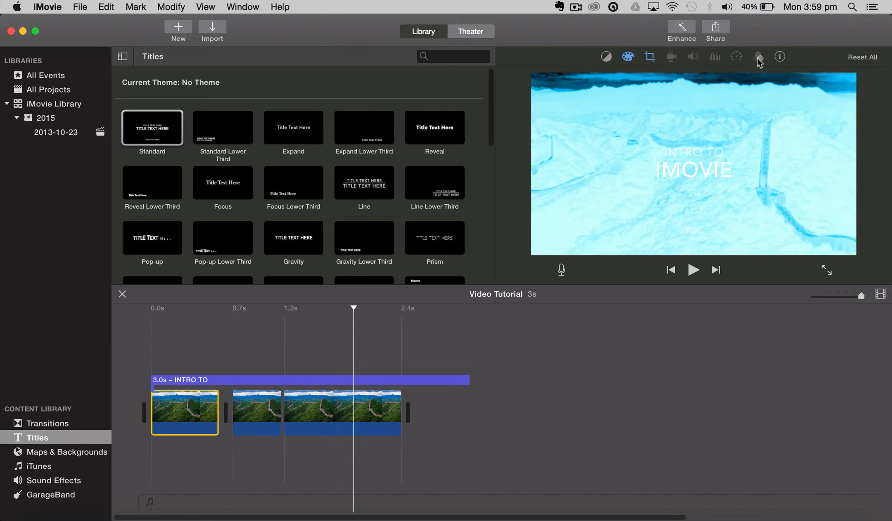
{"action": "left_click", "coordinate": [758, 59]}
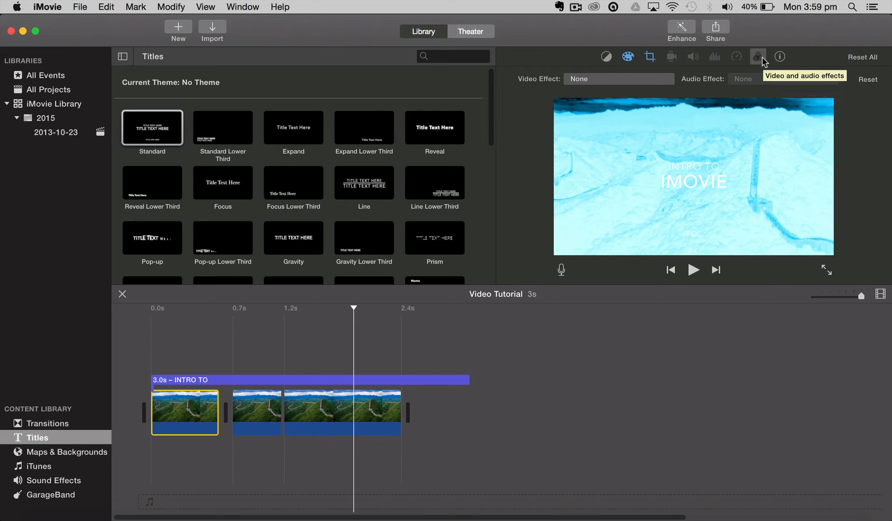
{"action": "left_click", "coordinate": [761, 57]}
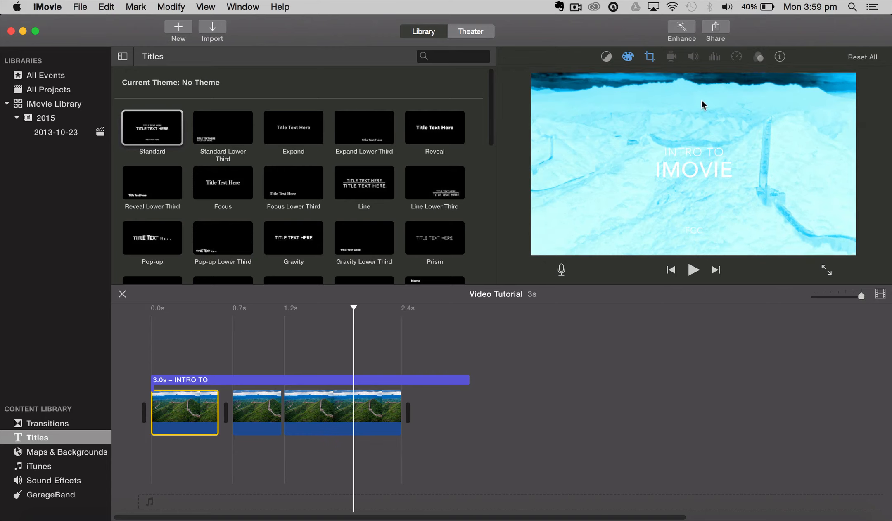